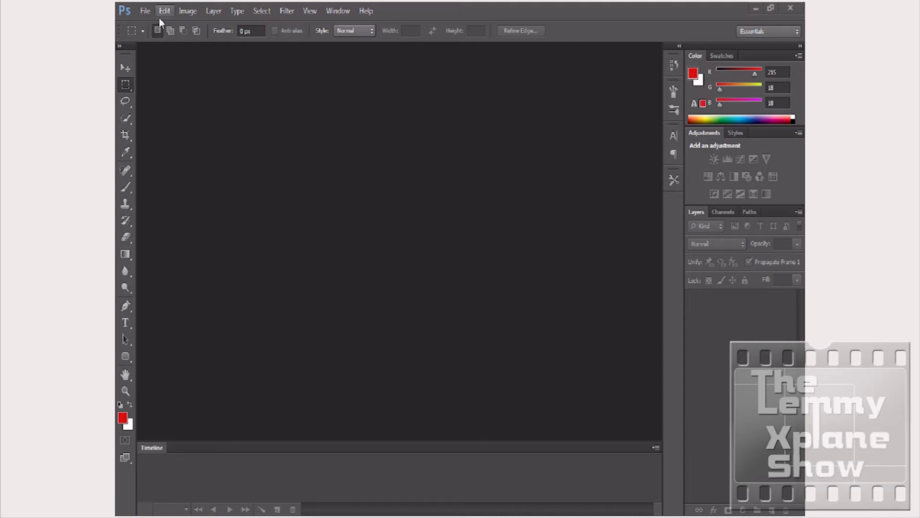
# - Create a new 720×480 Film & Video NTSC DV document named 'Like-button'
pyautogui.click(146, 10)
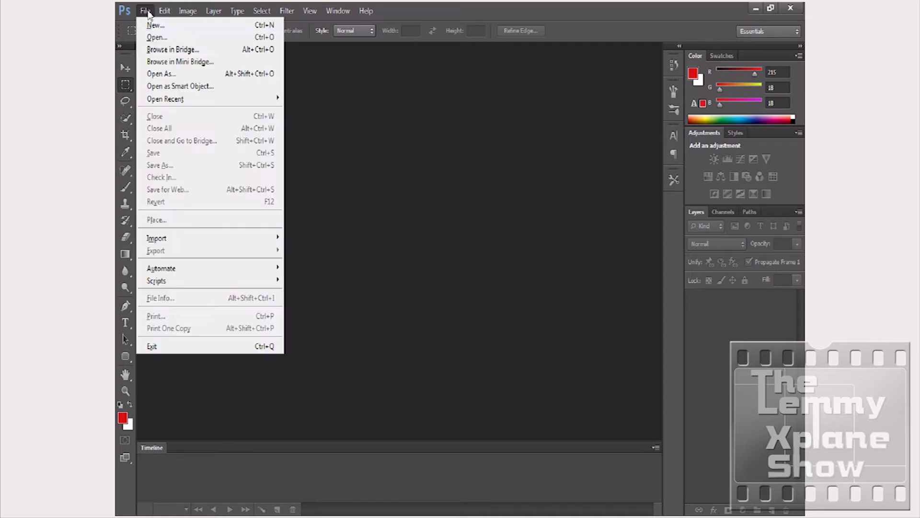
pyautogui.click(157, 37)
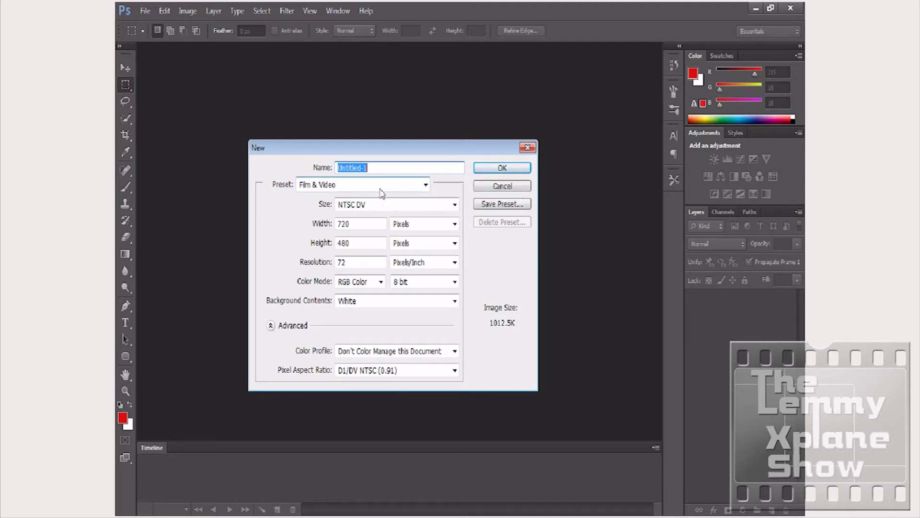
pyautogui.write('Like -button')
pyautogui.click(486, 169)
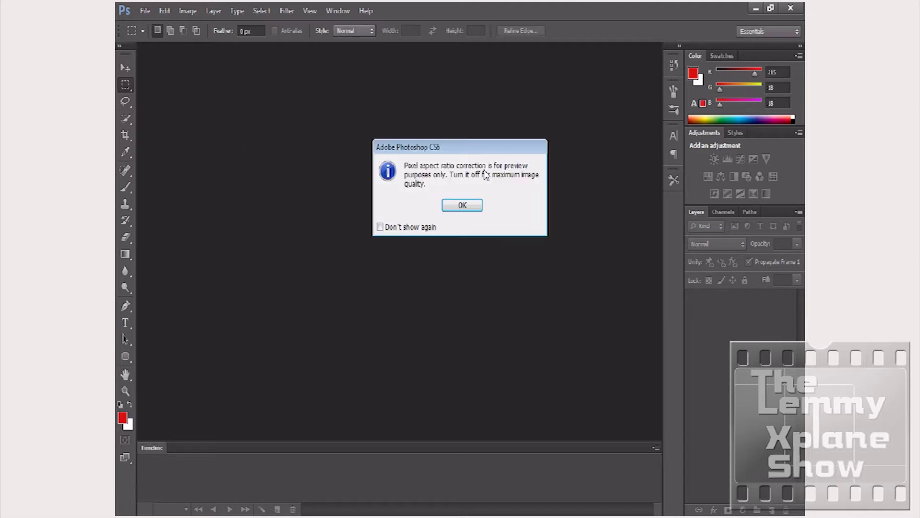
pyautogui.click(467, 203)
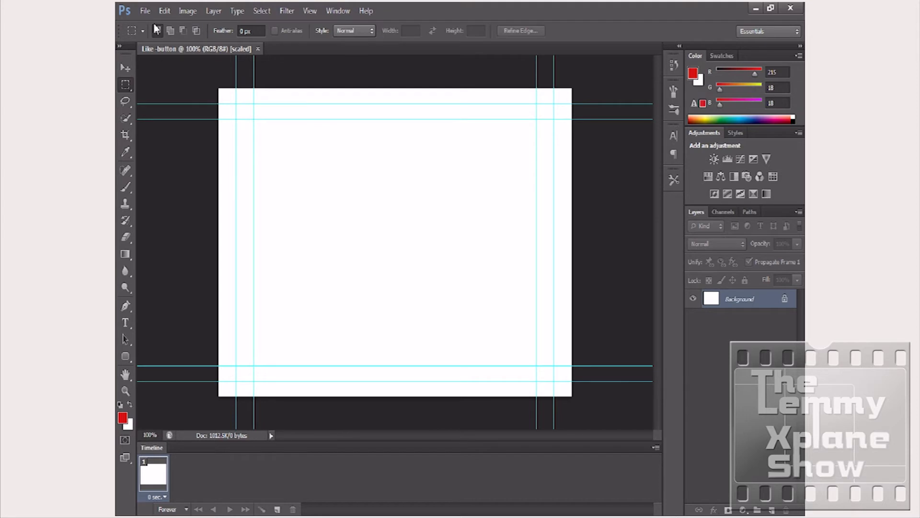
# - Open LIKE.png, drag its thumbs-up onto the Like-button canvas, then close LIKE.png
pyautogui.click(145, 11)
pyautogui.click(158, 39)
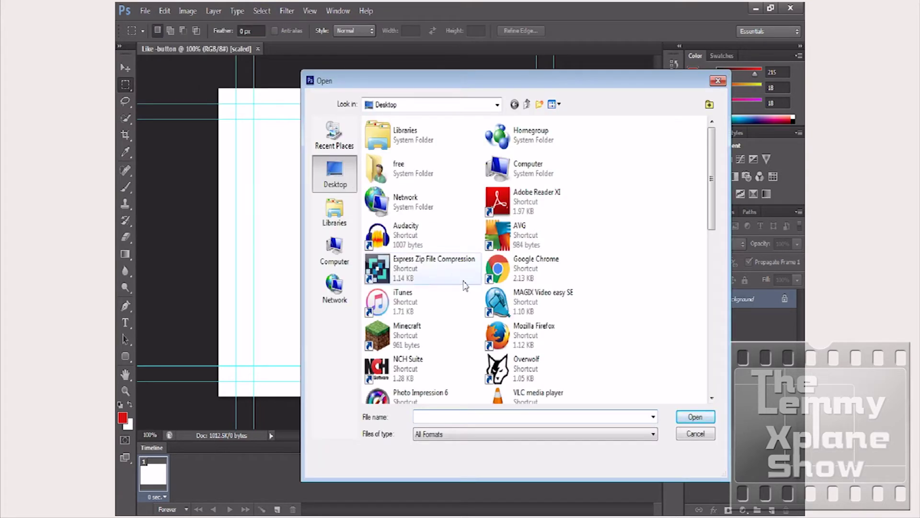
pyautogui.moveTo(709, 218); pyautogui.dragTo(712, 361)
pyautogui.click(527, 233)
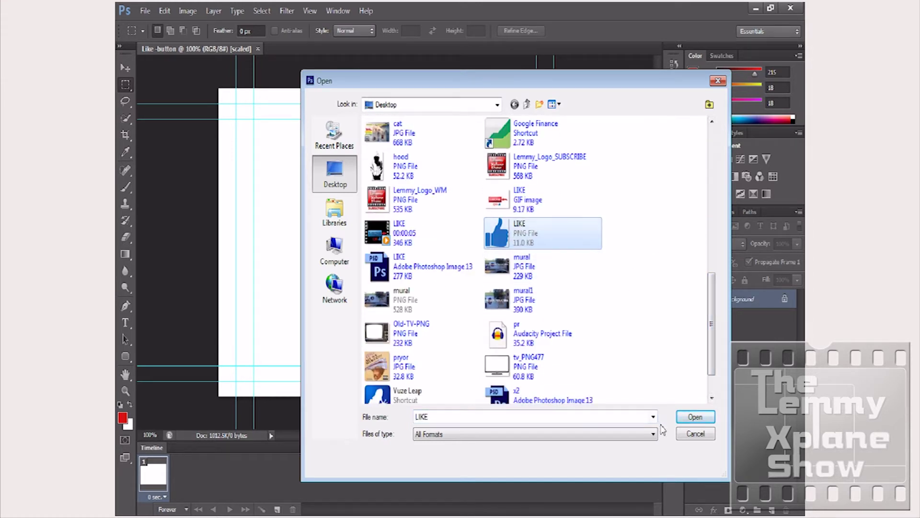
pyautogui.click(694, 417)
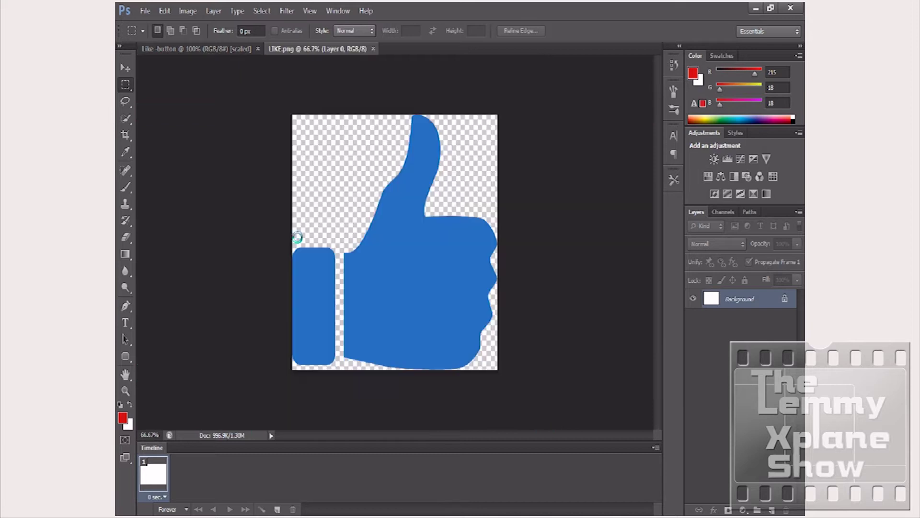
pyautogui.moveTo(288, 49); pyautogui.dragTo(431, 215)
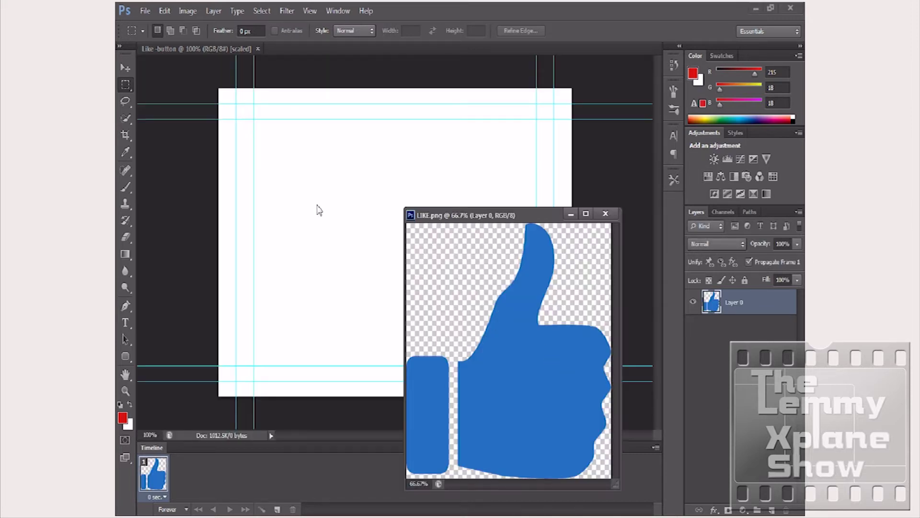
pyautogui.click(124, 70)
pyautogui.moveTo(485, 380); pyautogui.dragTo(360, 222)
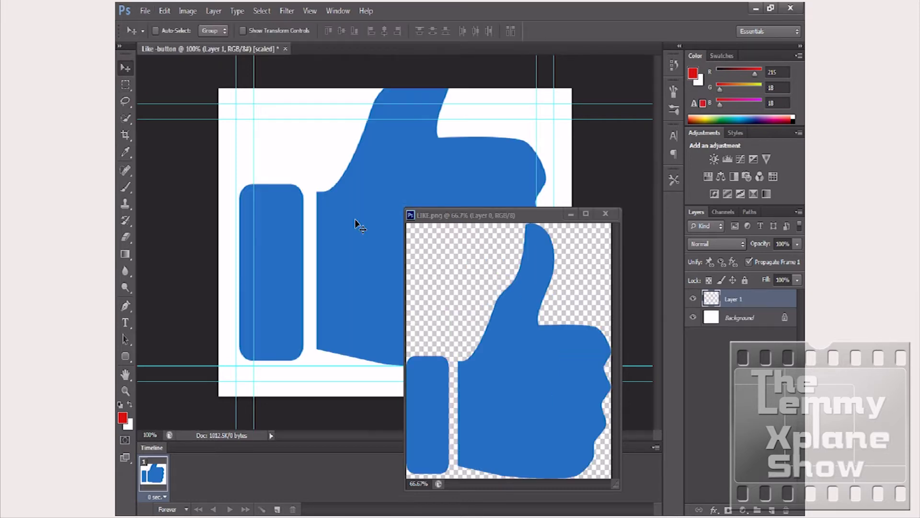
pyautogui.click(606, 215)
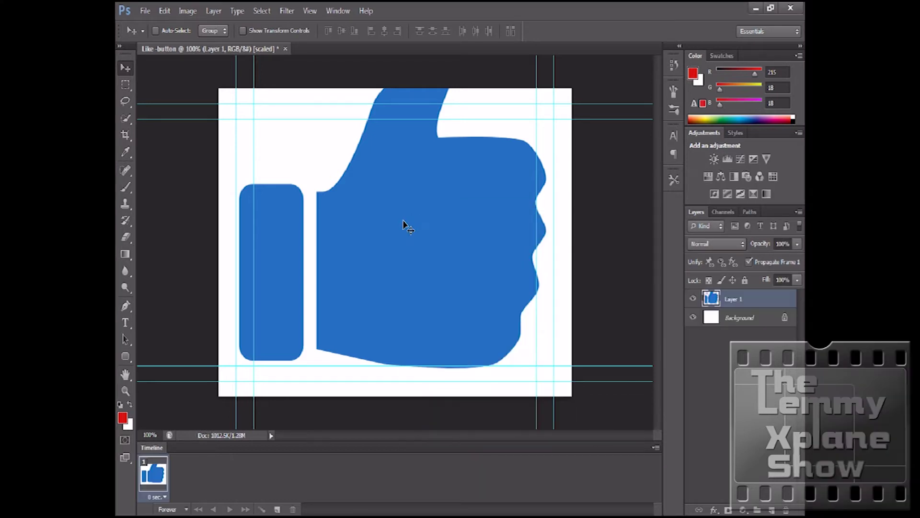
# - Scale the thumbs-up to about 37% and place it left of centre
pyautogui.hotkey('ctrl', 't')
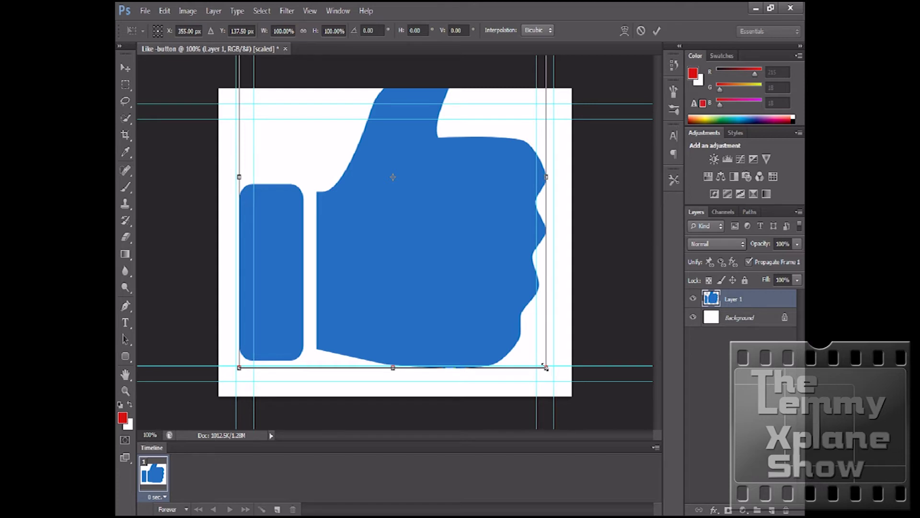
pyautogui.moveTo(546, 367); pyautogui.dragTo(423, 188)
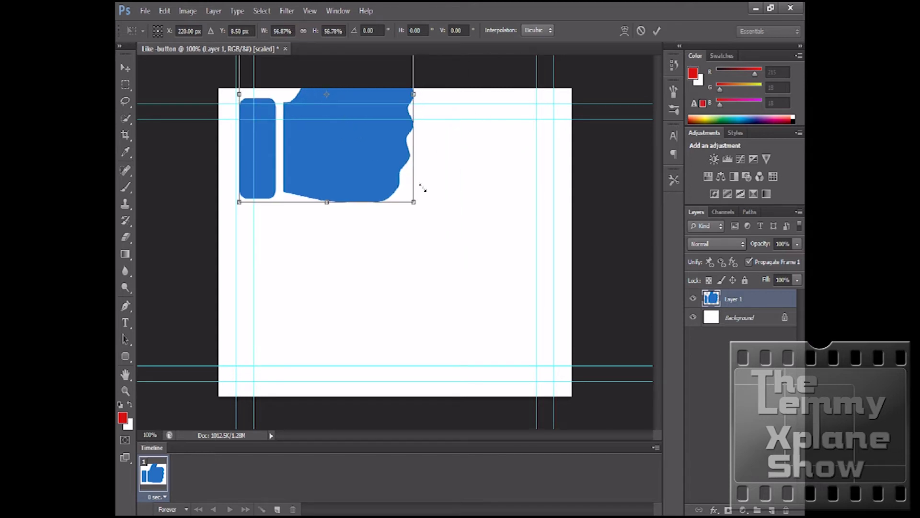
pyautogui.moveTo(369, 160); pyautogui.dragTo(390, 314)
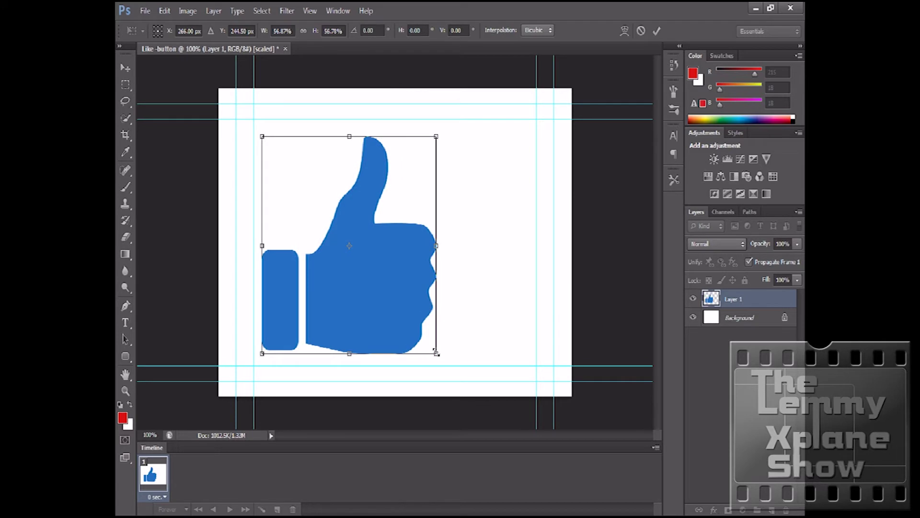
pyautogui.moveTo(437, 353); pyautogui.dragTo(376, 280)
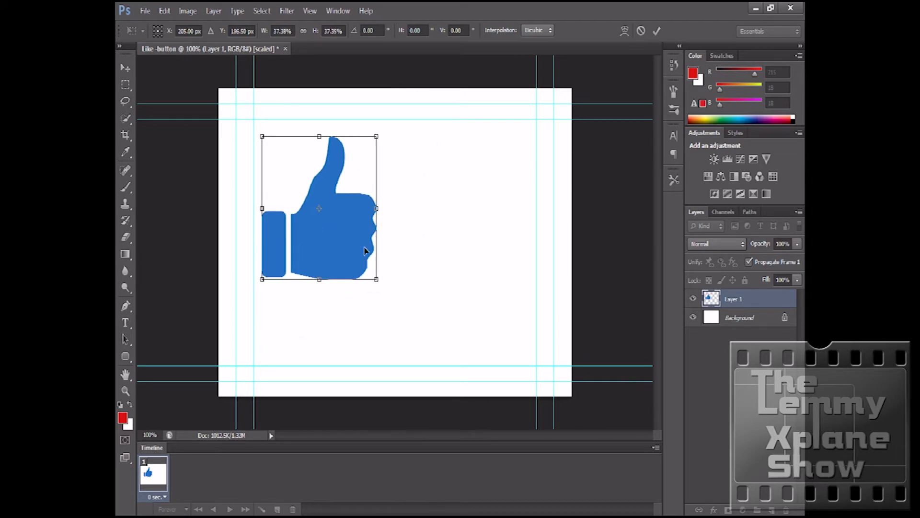
pyautogui.moveTo(355, 246); pyautogui.dragTo(382, 292)
pyautogui.press('Return')
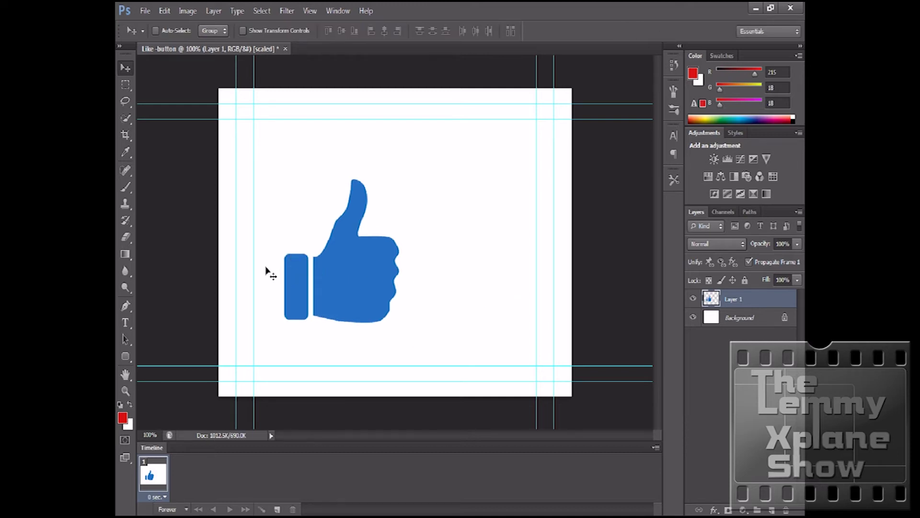
pyautogui.click(126, 323)
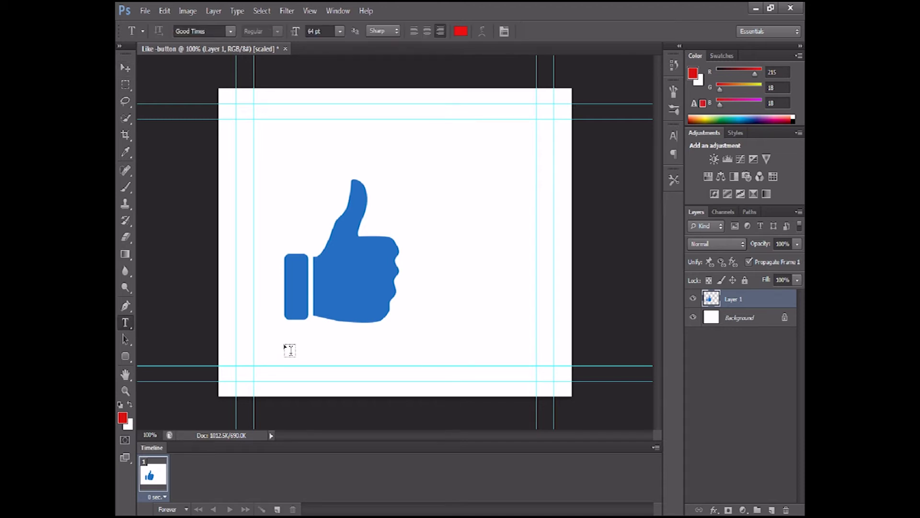
# - Add the text 'LIKE SUBSCRIBE' below the thumbs-up, shrink it, and split it onto two lines
pyautogui.click(288, 349)
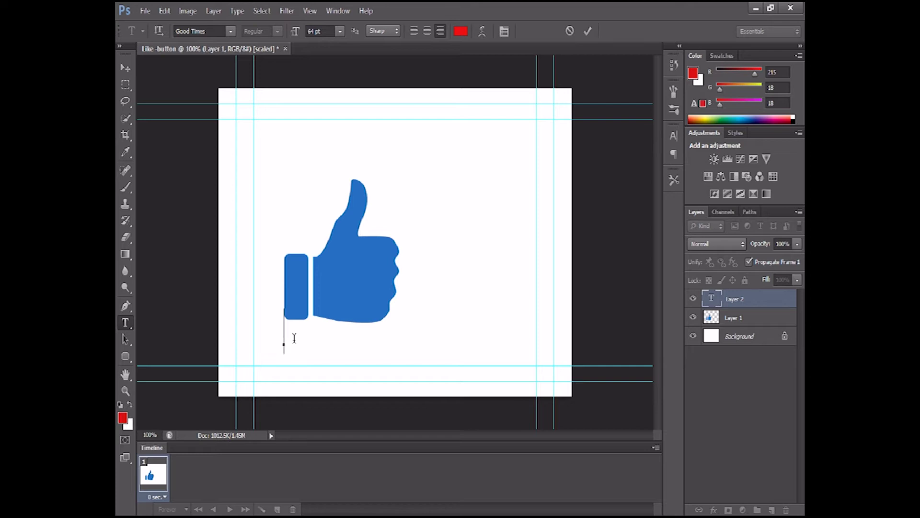
pyautogui.write('LIKE SUB')
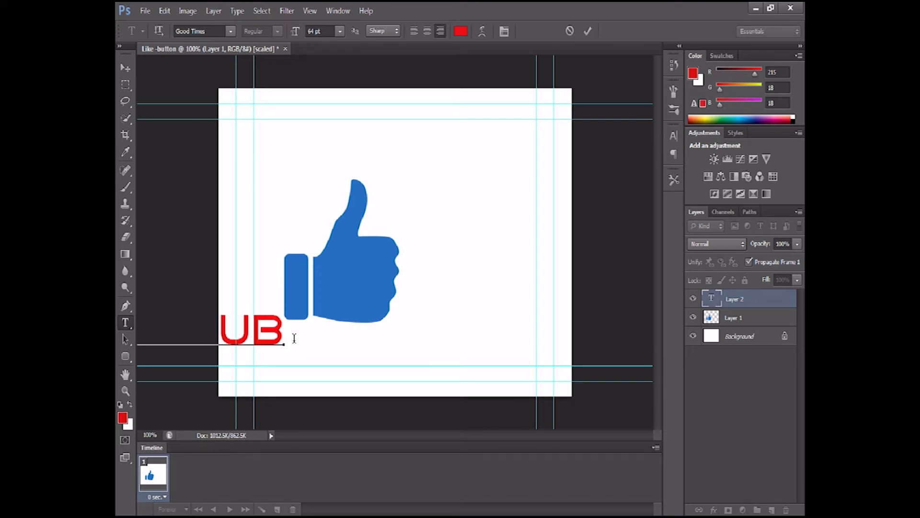
pyautogui.write('SCRIBE')
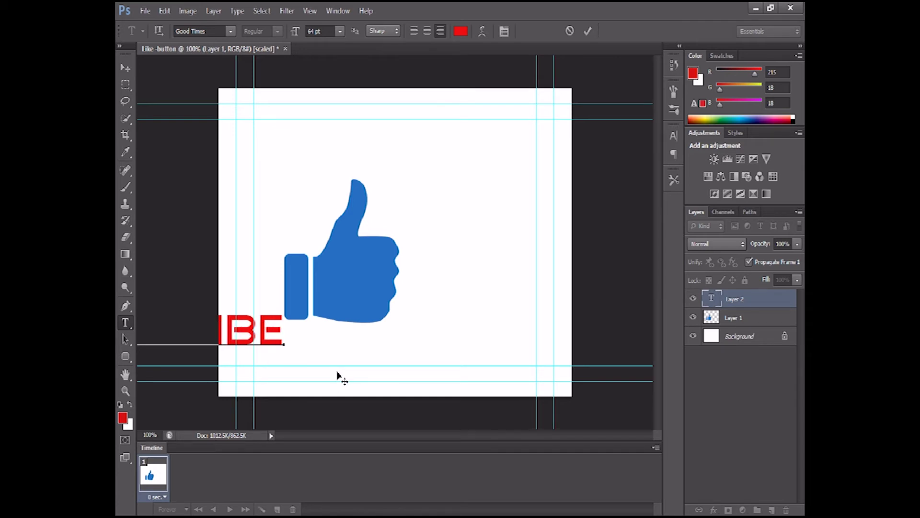
pyautogui.moveTo(338, 376); pyautogui.dragTo(583, 387)
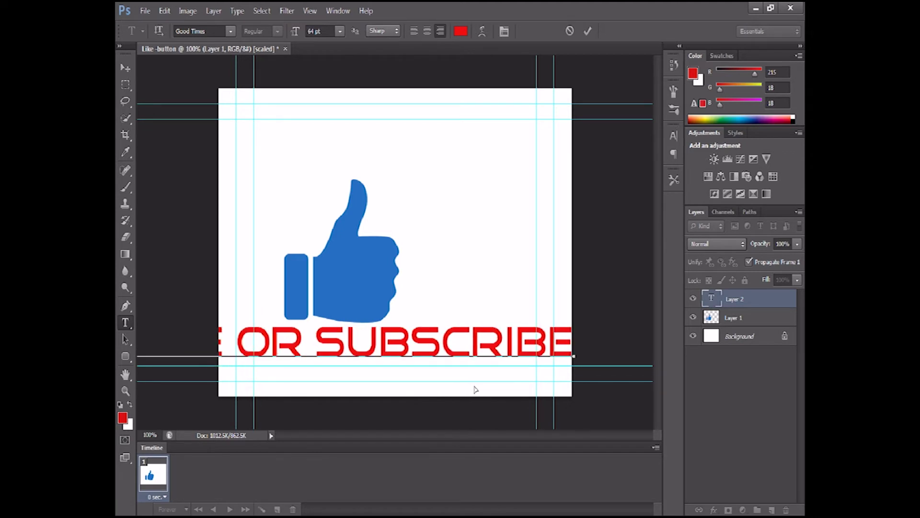
pyautogui.doubleClick(425, 345)
pyautogui.tripleClick(425, 345)
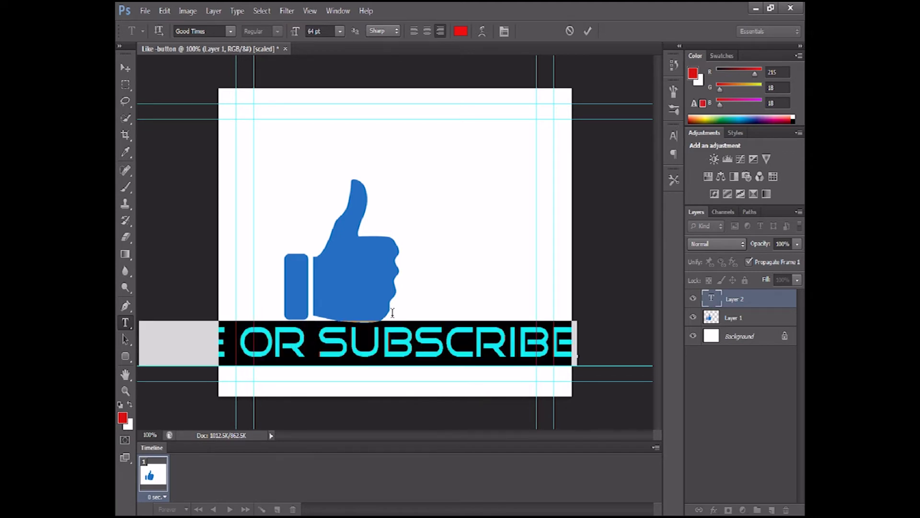
pyautogui.moveTo(296, 31); pyautogui.dragTo(282, 30)
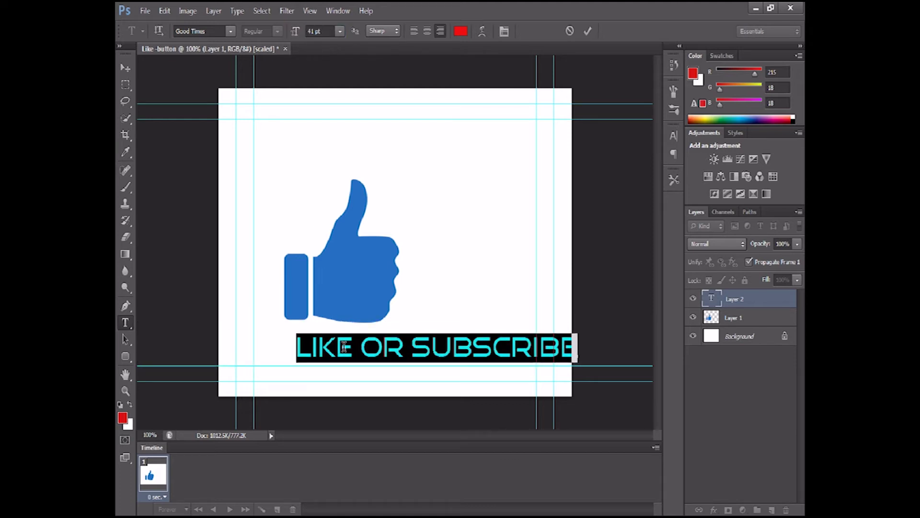
pyautogui.click(403, 349)
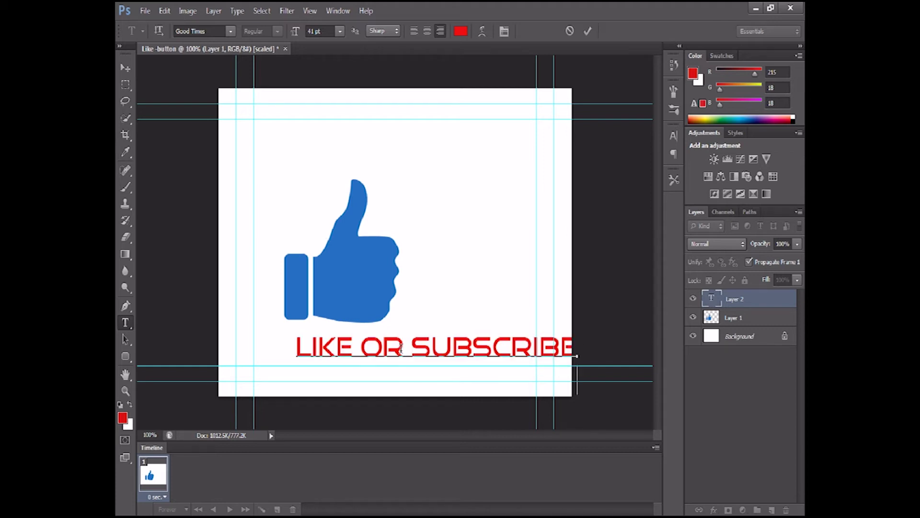
pyautogui.press('Return')
# - Centre-align the two text lines and position the block under the thumbs-up
pyautogui.moveTo(376, 276); pyautogui.dragTo(351, 282)
pyautogui.doubleClick(367, 327)
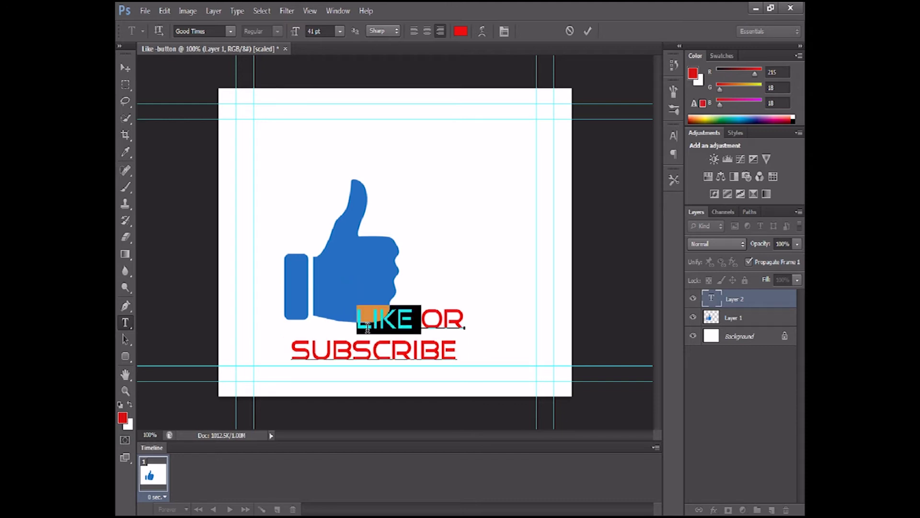
pyautogui.hotkey('ctrl', 'a')
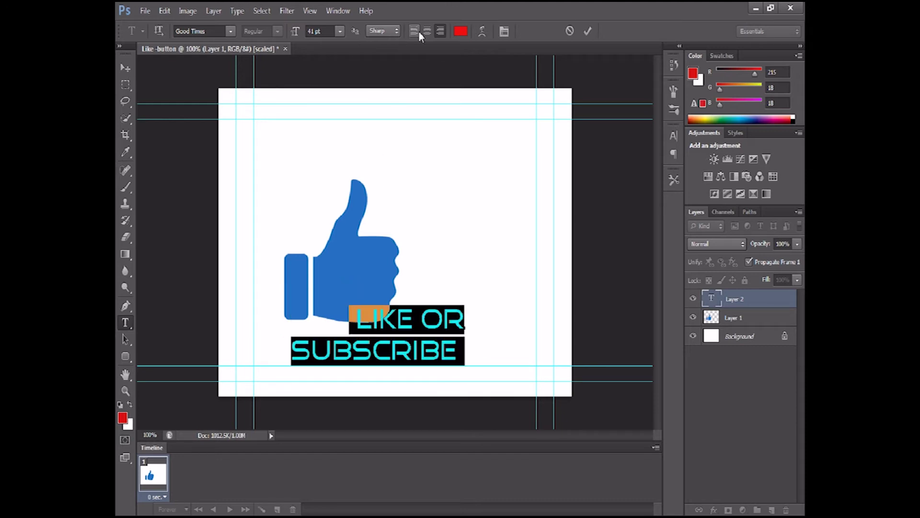
pyautogui.click(423, 33)
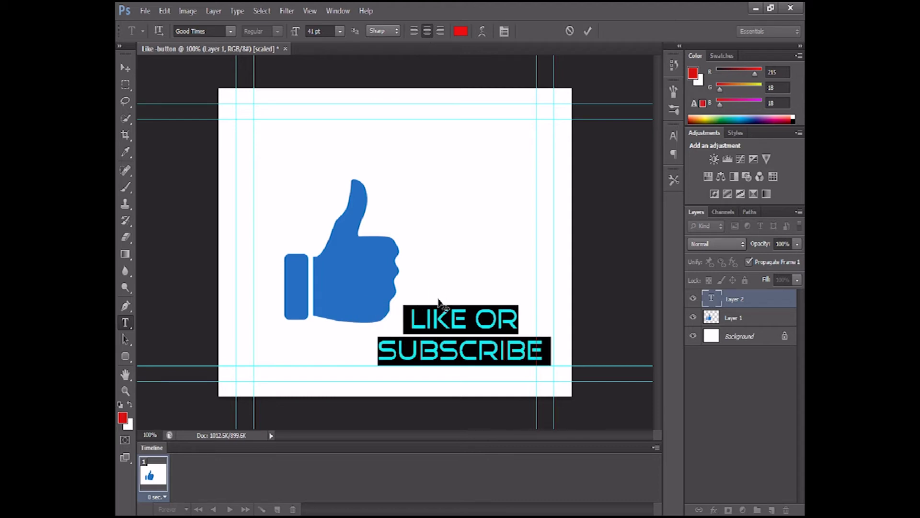
pyautogui.moveTo(421, 271); pyautogui.dragTo(372, 270)
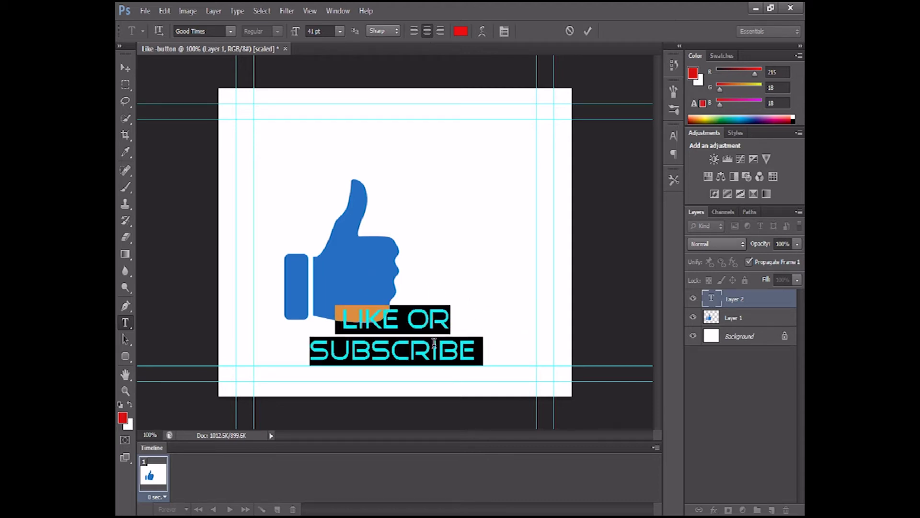
pyautogui.hotkey('ctrl', 'Return')
# - Move the thumbs-up layer so it sits centred above the text
pyautogui.click(125, 67)
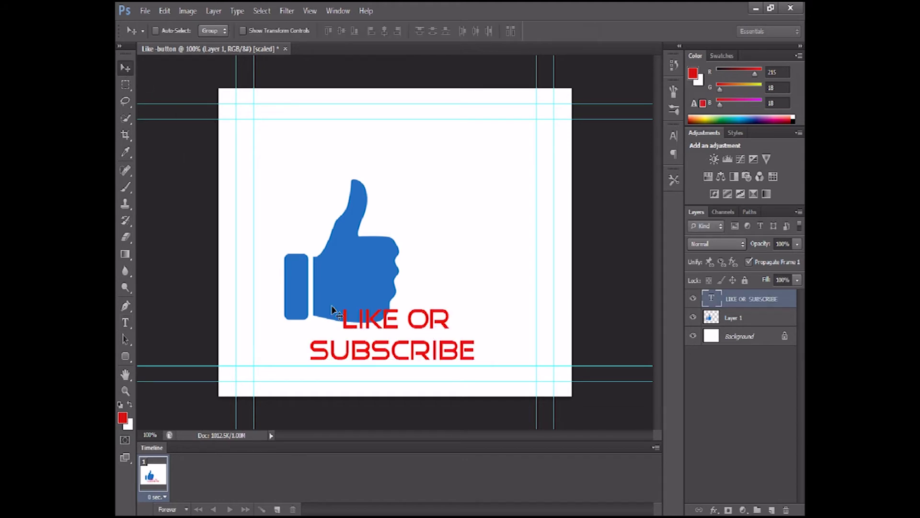
pyautogui.click(731, 318)
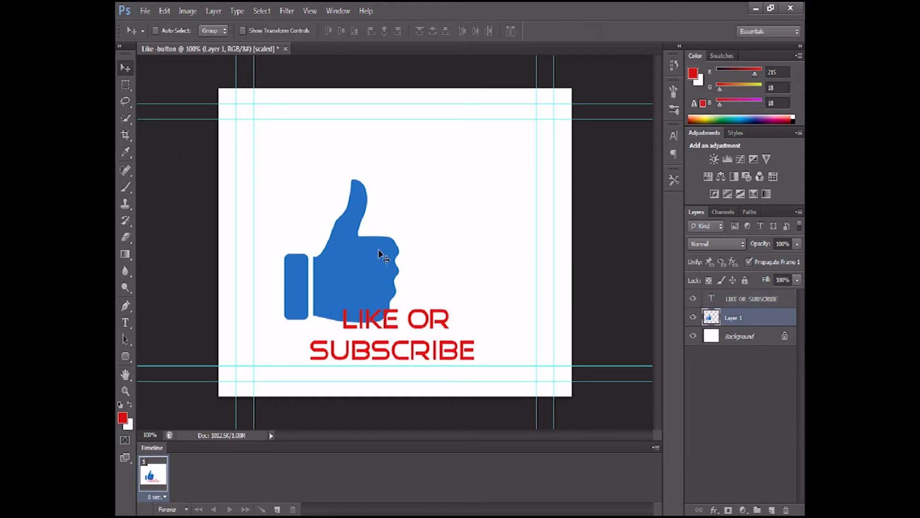
pyautogui.moveTo(383, 257); pyautogui.dragTo(413, 256)
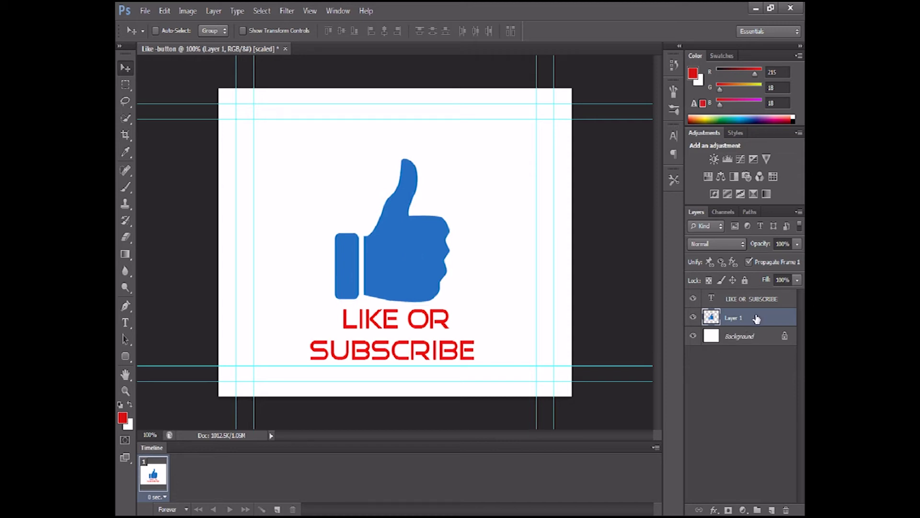
pyautogui.press('space')
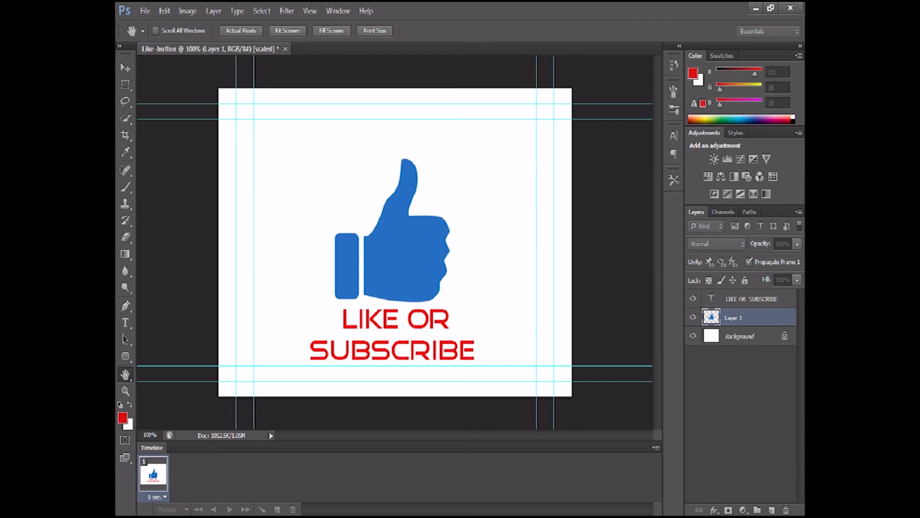
# - Give the thumbs-up a Bevel & Emboss with size 250 and a different gloss contour
pyautogui.doubleClick(757, 317)
pyautogui.moveTo(298, 234); pyautogui.dragTo(629, 103)
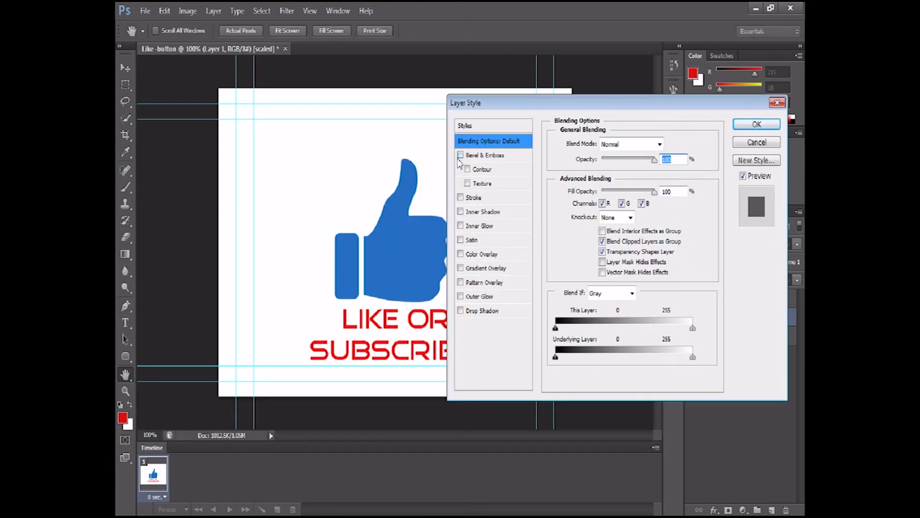
pyautogui.click(461, 155)
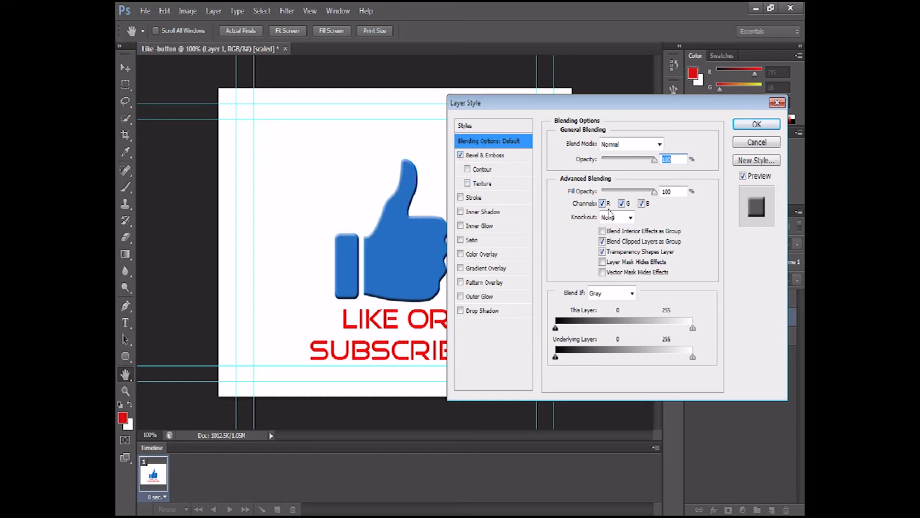
pyautogui.click(503, 155)
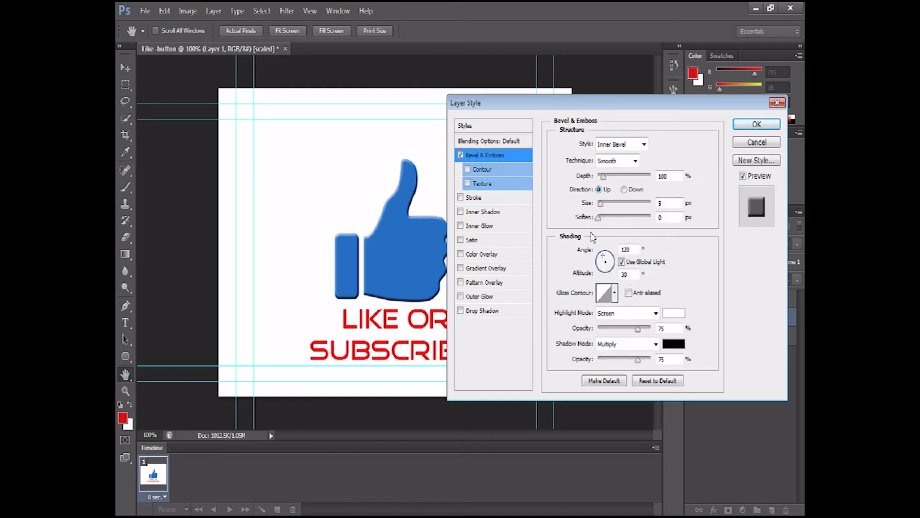
pyautogui.moveTo(599, 203); pyautogui.dragTo(654, 196)
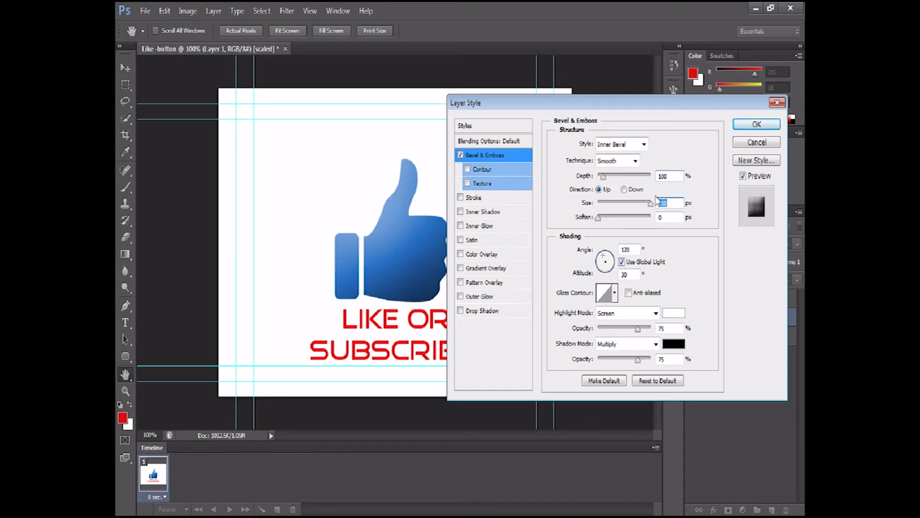
pyautogui.click(614, 293)
pyautogui.click(639, 326)
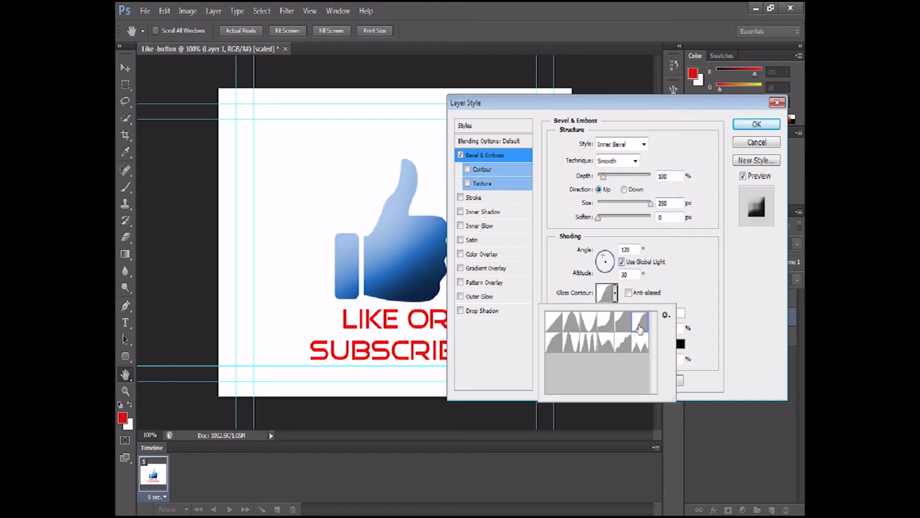
pyautogui.click(756, 124)
pyautogui.click(756, 124)
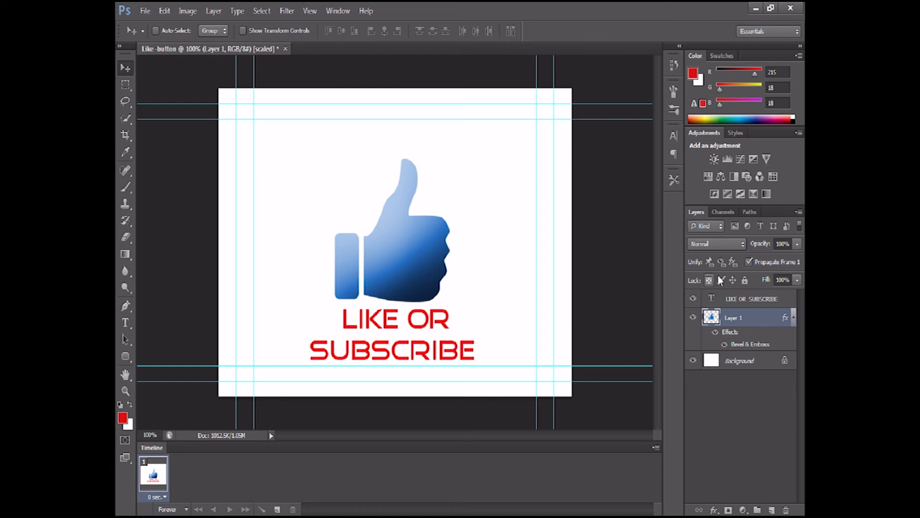
# - Copy the thumbs-up's layer style and paste it onto the LIKE OR SUBSCRIBE text layer
pyautogui.rightClick(769, 321)
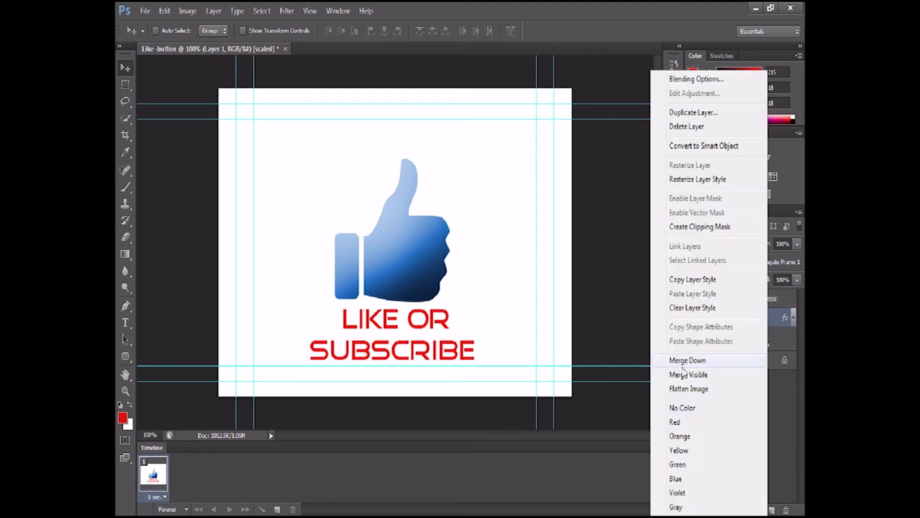
pyautogui.click(681, 280)
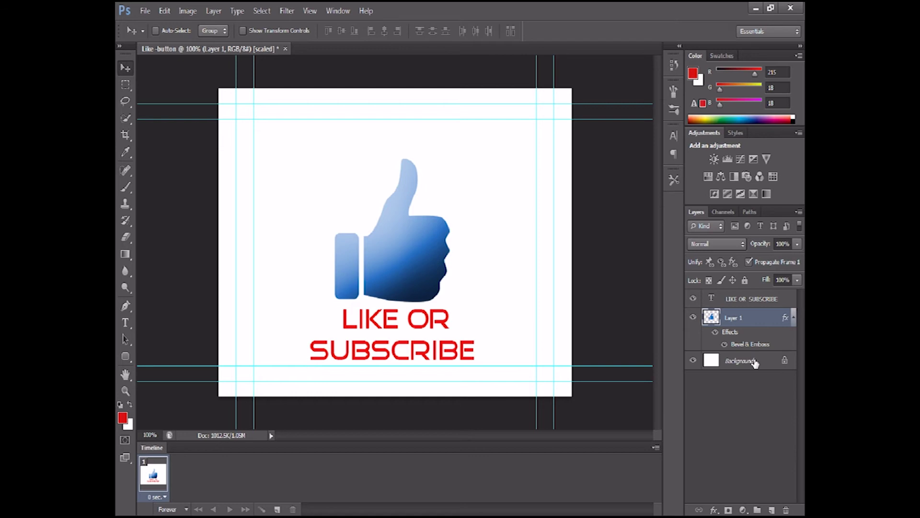
pyautogui.click(749, 304)
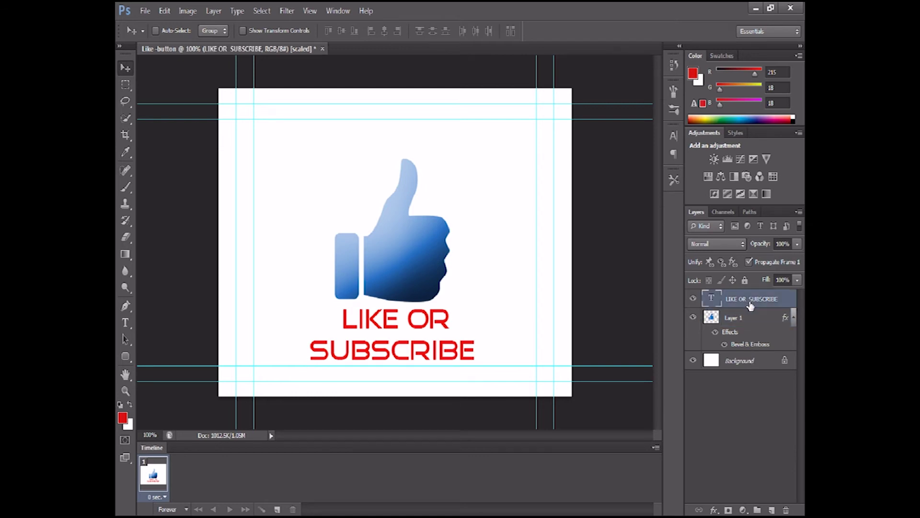
pyautogui.rightClick(751, 305)
pyautogui.click(692, 375)
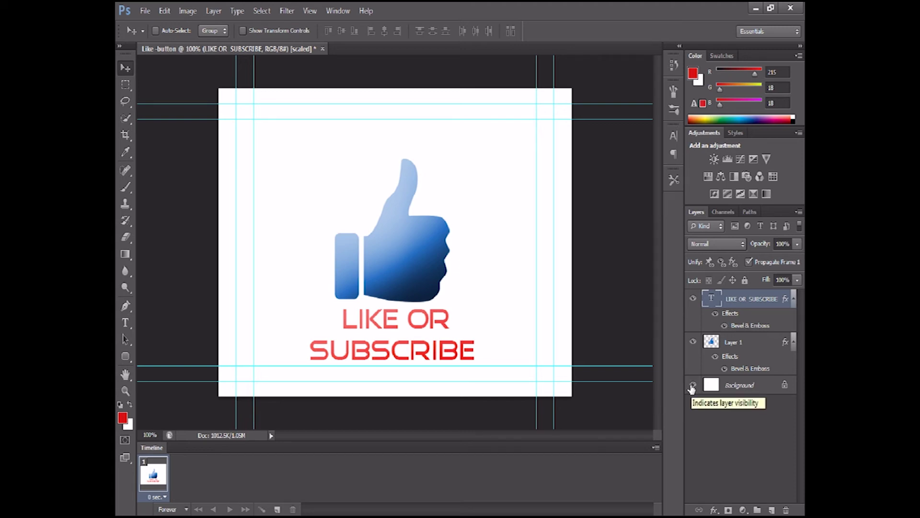
# - Hide the Background, convert it to Layer 0, and delete it to leave a transparent canvas
pyautogui.click(692, 385)
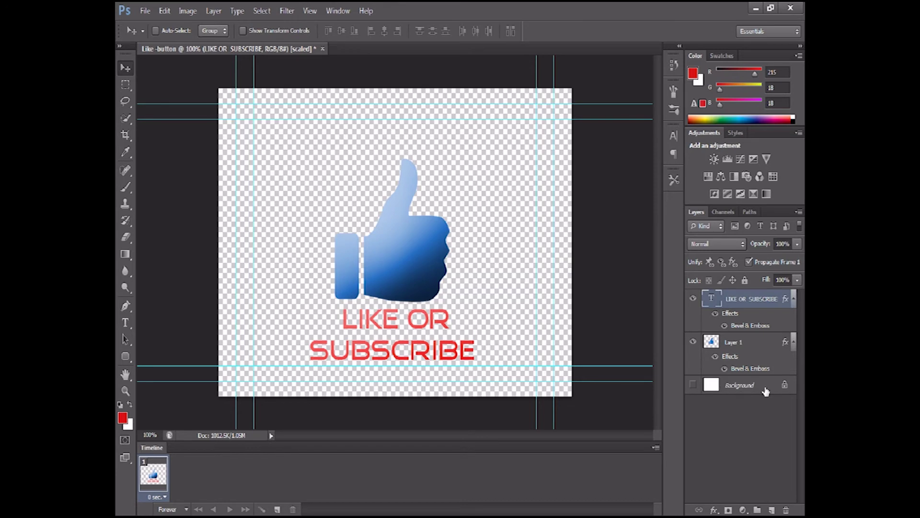
pyautogui.doubleClick(784, 385)
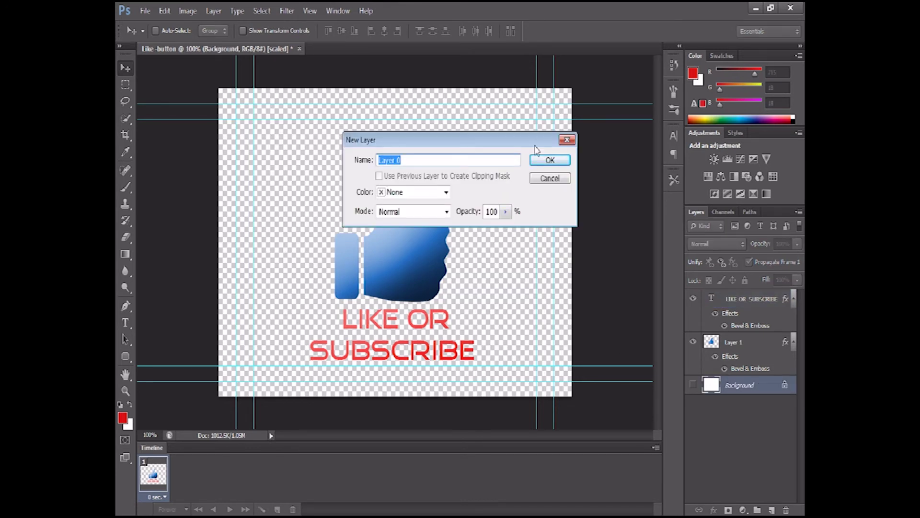
pyautogui.click(546, 158)
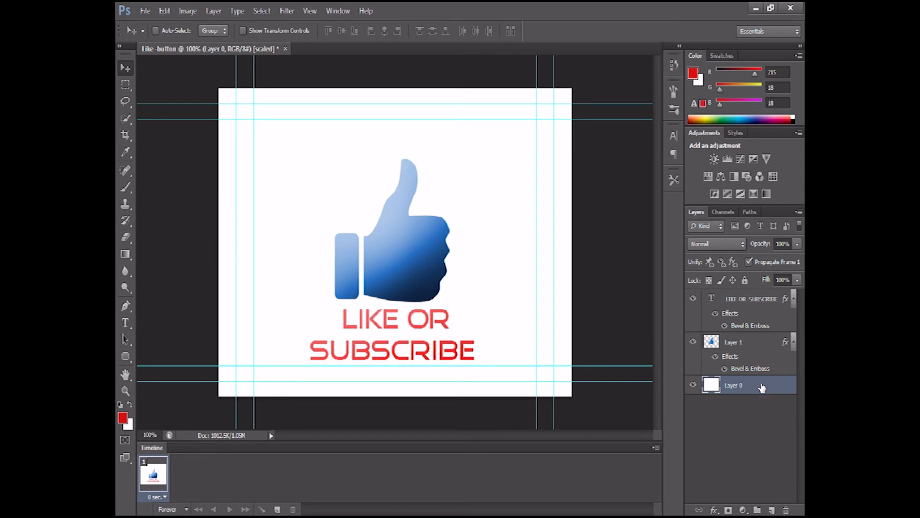
pyautogui.moveTo(762, 387); pyautogui.dragTo(786, 509)
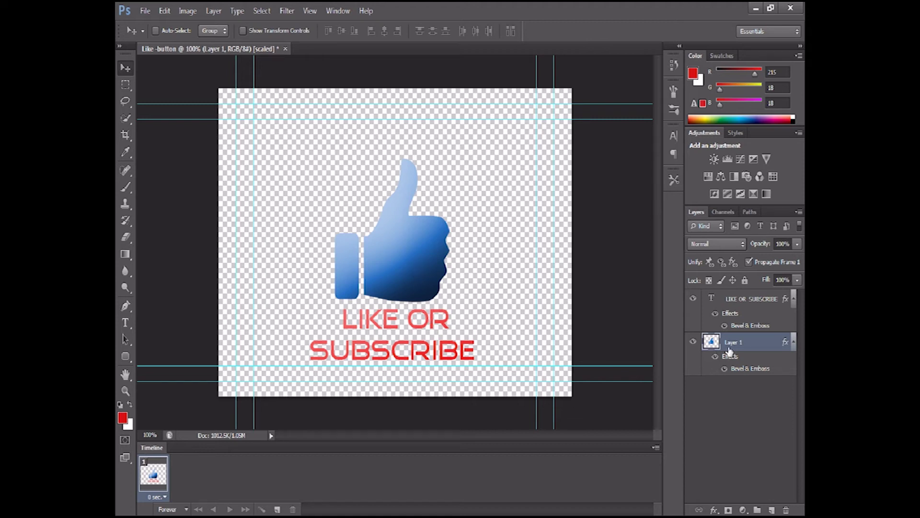
# - Duplicate the thumbs-up layer and give the copy a red Color Overlay
pyautogui.rightClick(754, 342)
pyautogui.moveTo(764, 340); pyautogui.dragTo(772, 509)
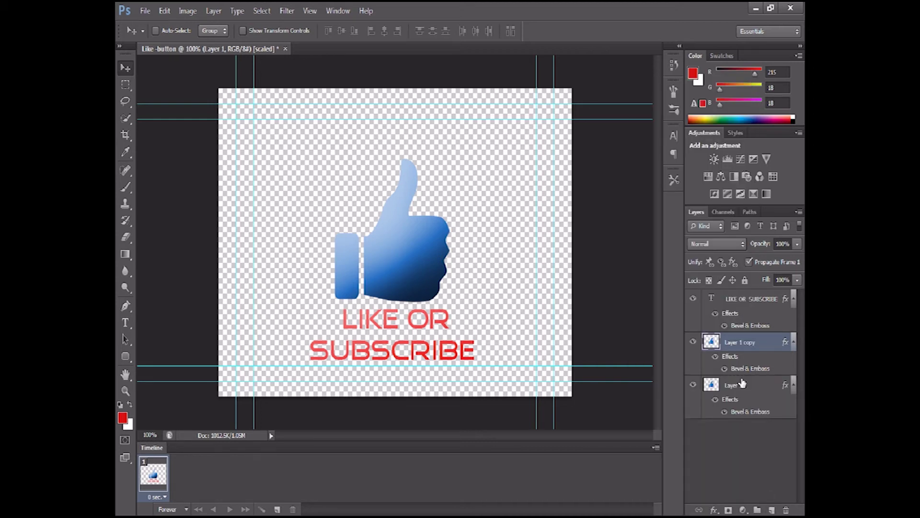
pyautogui.doubleClick(765, 346)
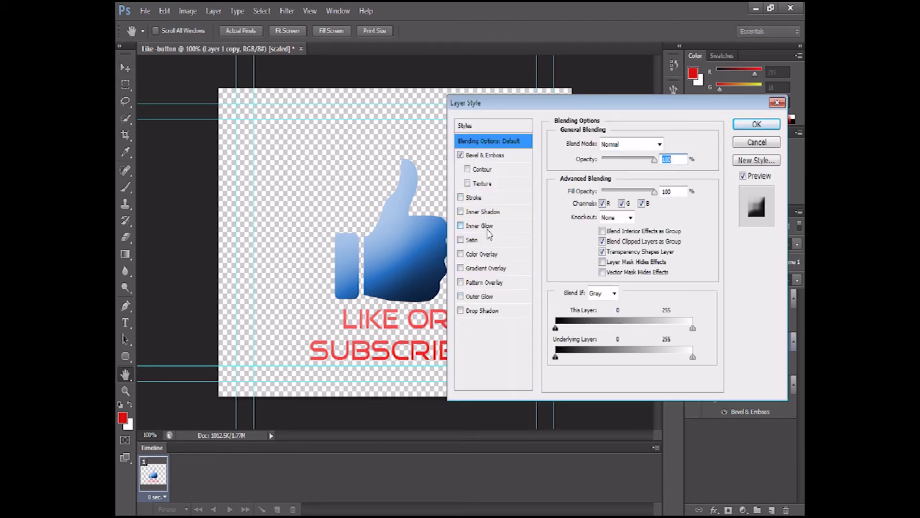
pyautogui.click(505, 255)
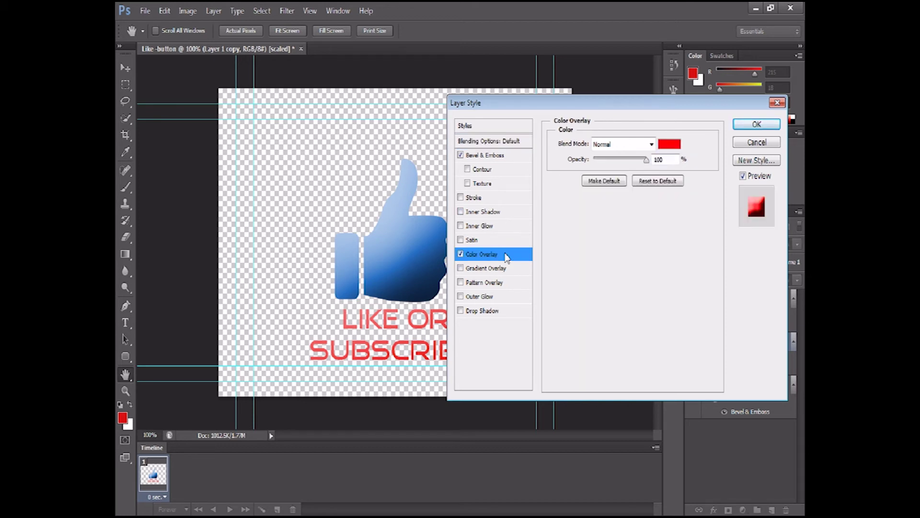
pyautogui.click(756, 124)
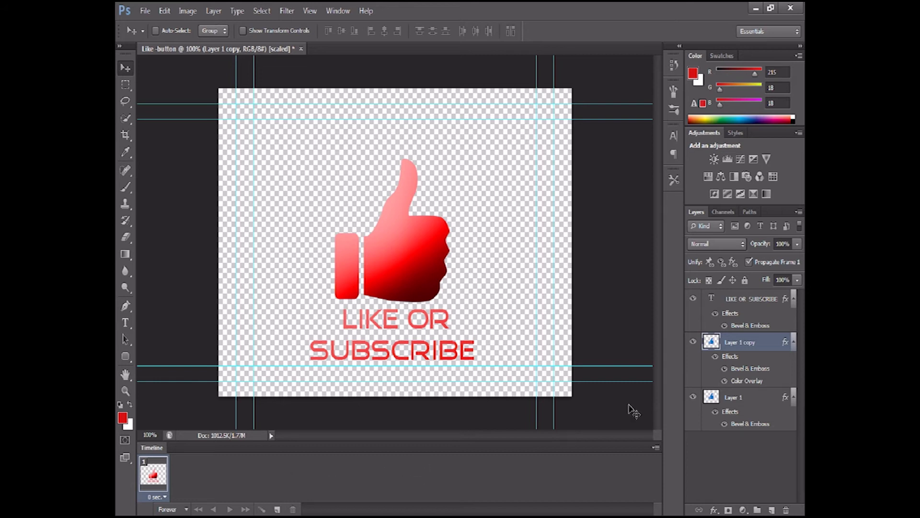
pyautogui.click(747, 306)
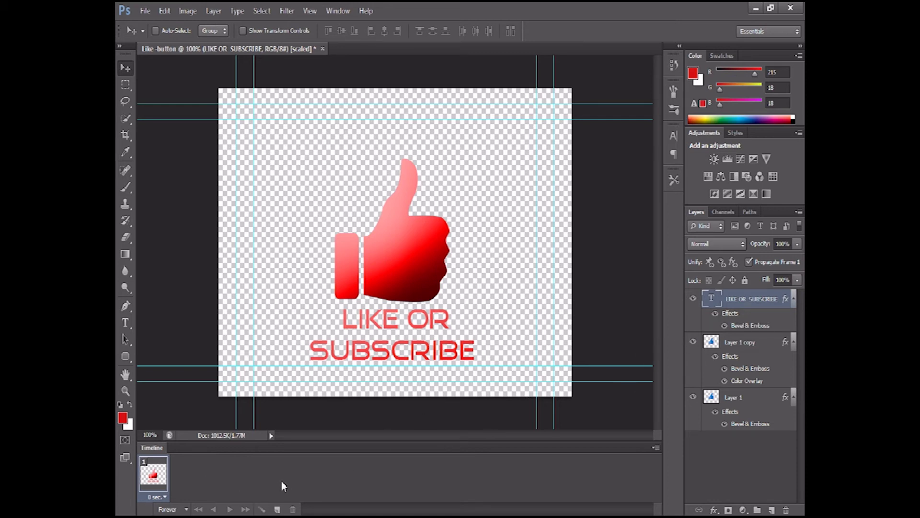
# - Build five 1-second frames alternating red and blue thumbs-up, text hidden in frames 3–4, then preview
pyautogui.click(164, 497)
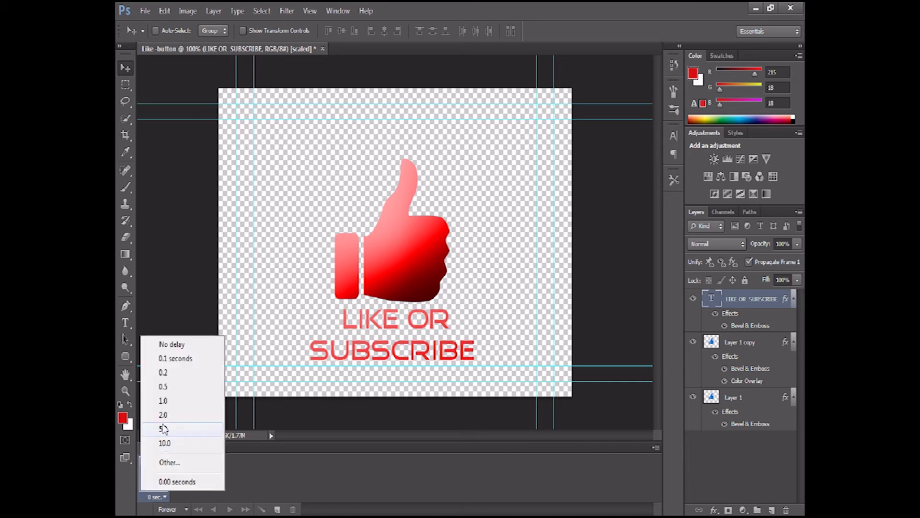
pyautogui.click(163, 401)
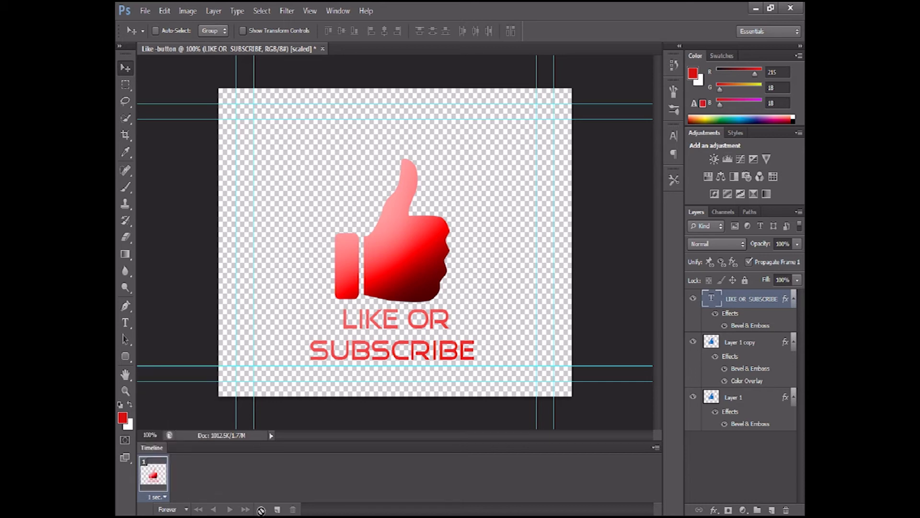
pyautogui.click(277, 508)
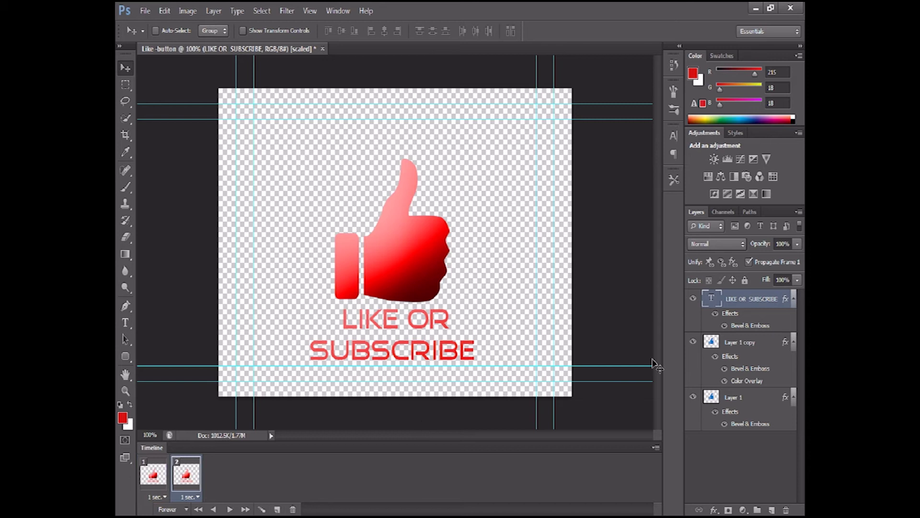
pyautogui.click(692, 342)
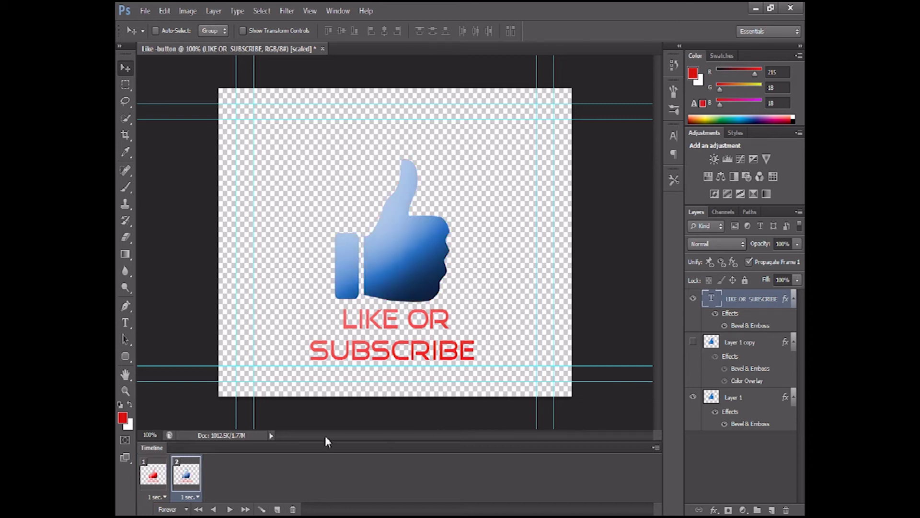
pyautogui.click(276, 508)
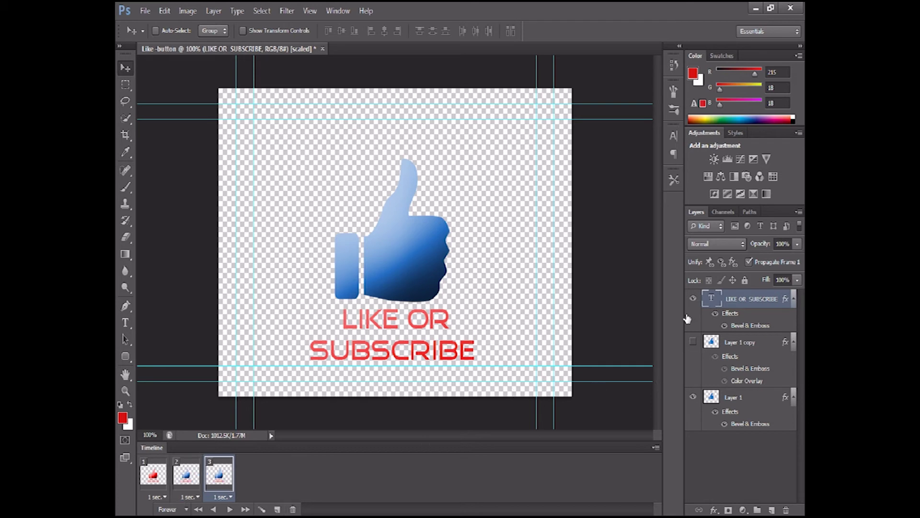
pyautogui.click(692, 298)
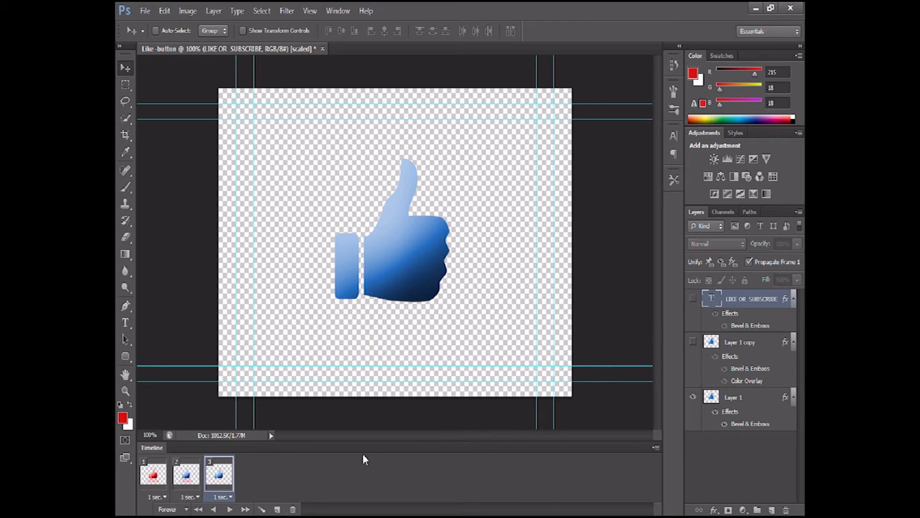
pyautogui.click(276, 509)
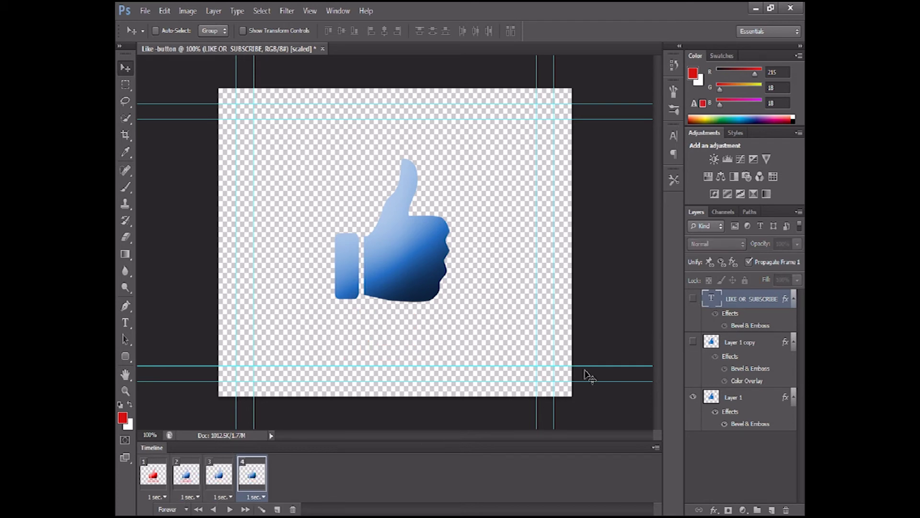
pyautogui.click(692, 343)
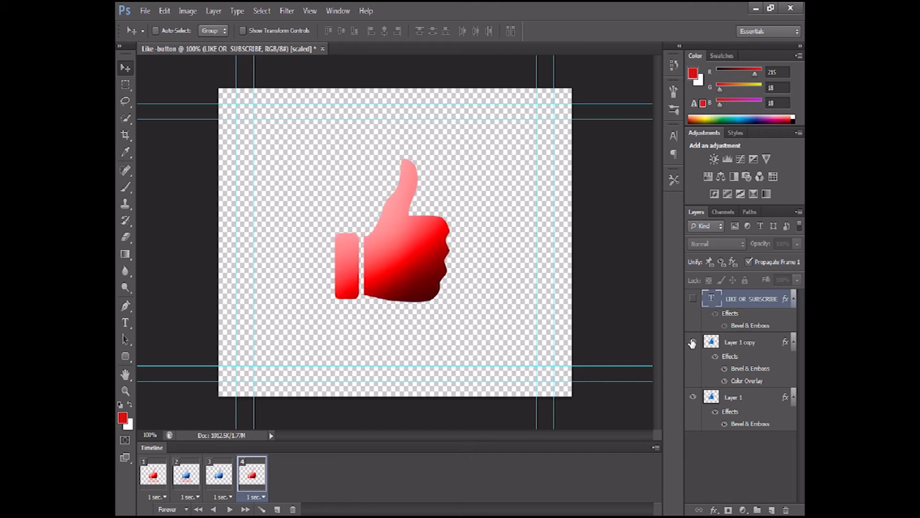
pyautogui.click(277, 509)
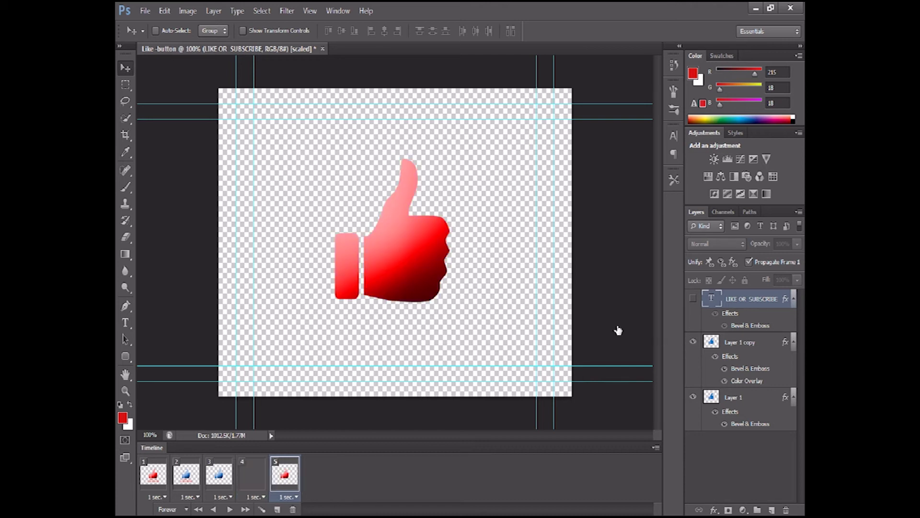
pyautogui.click(692, 299)
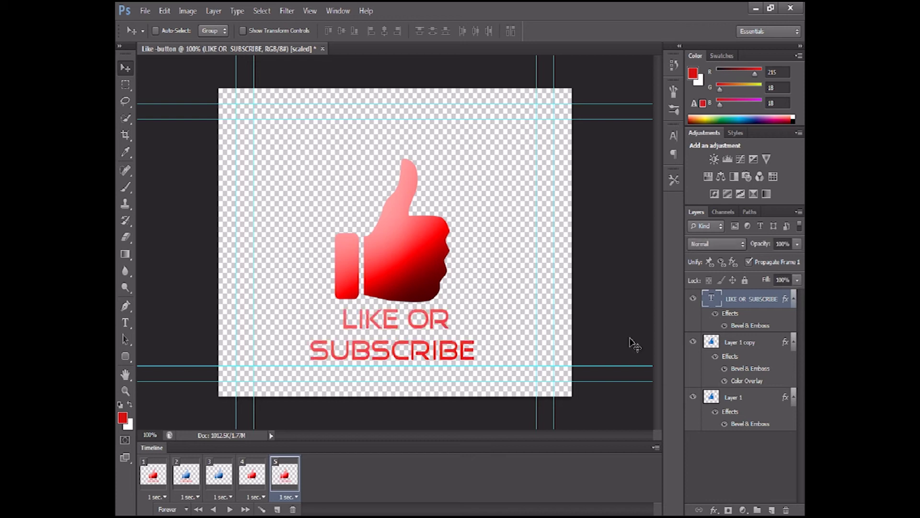
pyautogui.click(231, 509)
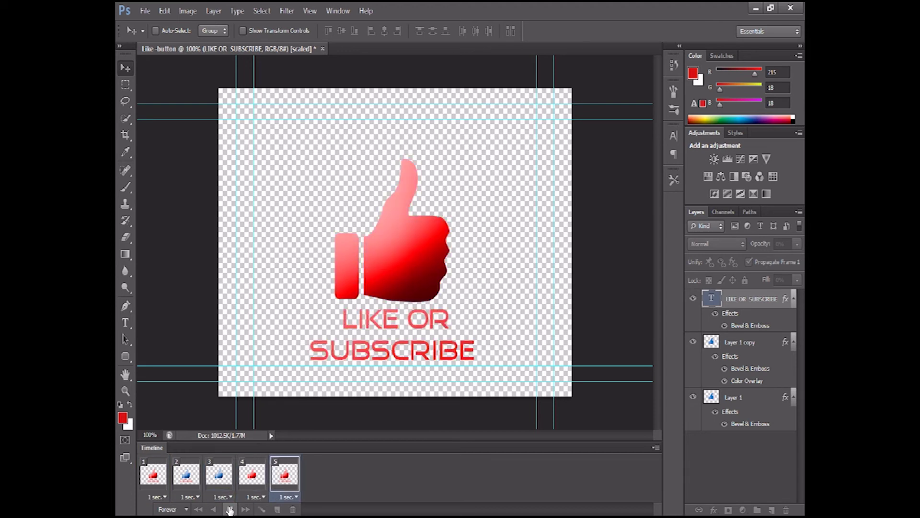
pyautogui.click(230, 509)
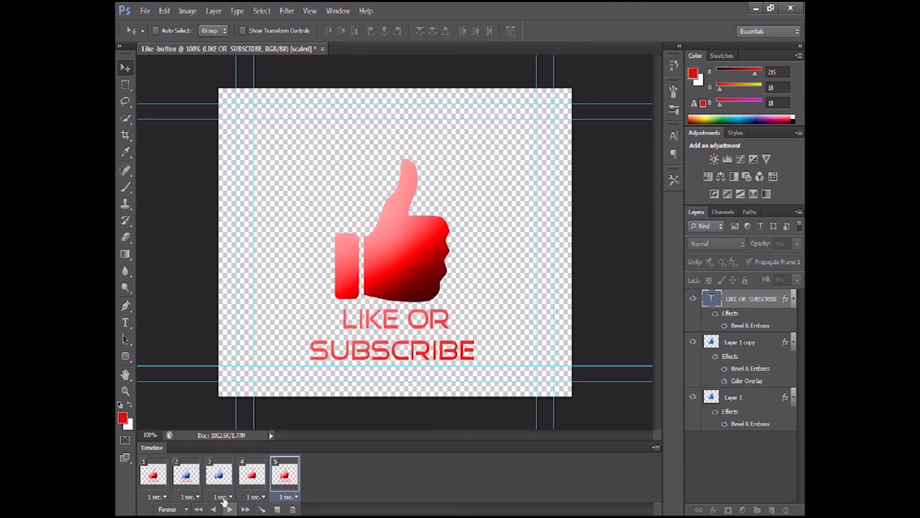
# - Save for Web as a GIF named Like-button on the Desktop
pyautogui.click(145, 11)
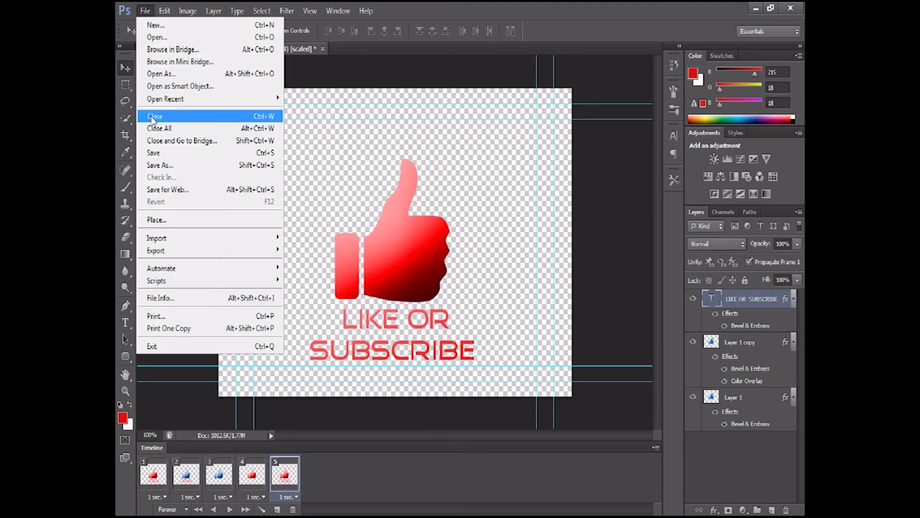
pyautogui.click(156, 190)
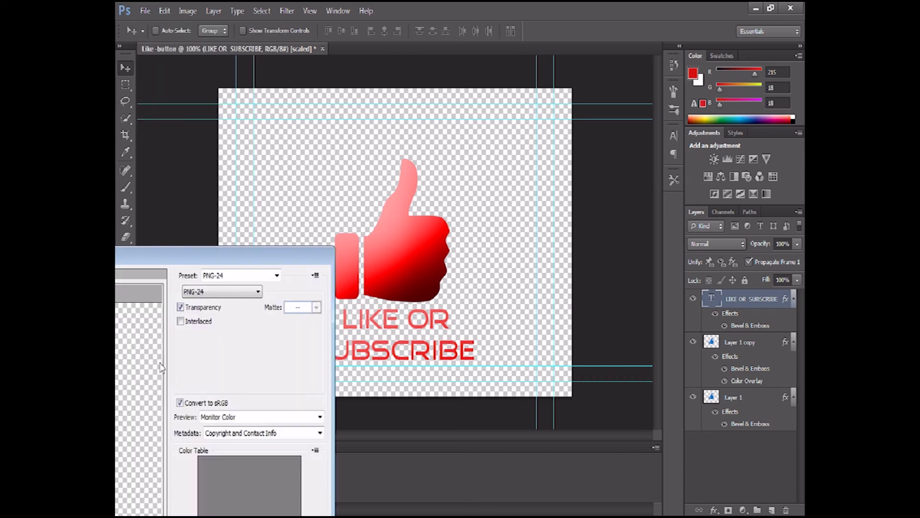
pyautogui.moveTo(75, 261); pyautogui.dragTo(468, 72)
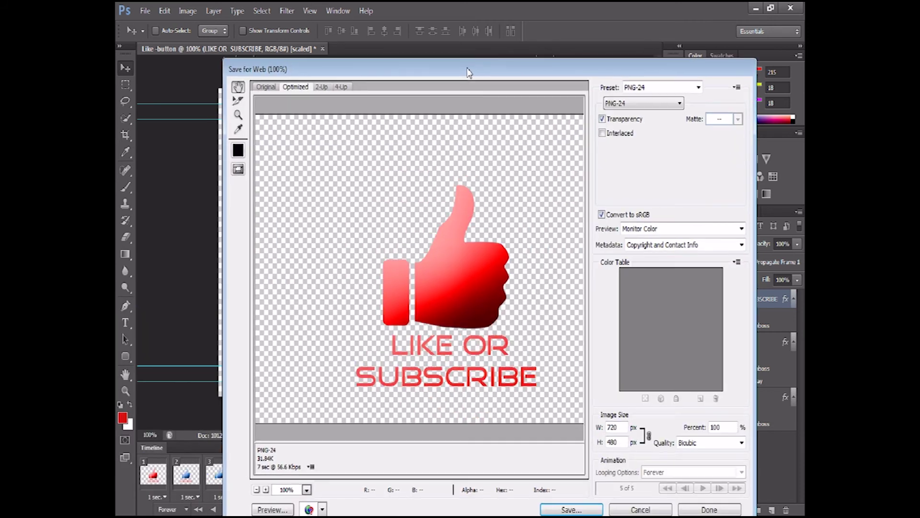
pyautogui.click(631, 103)
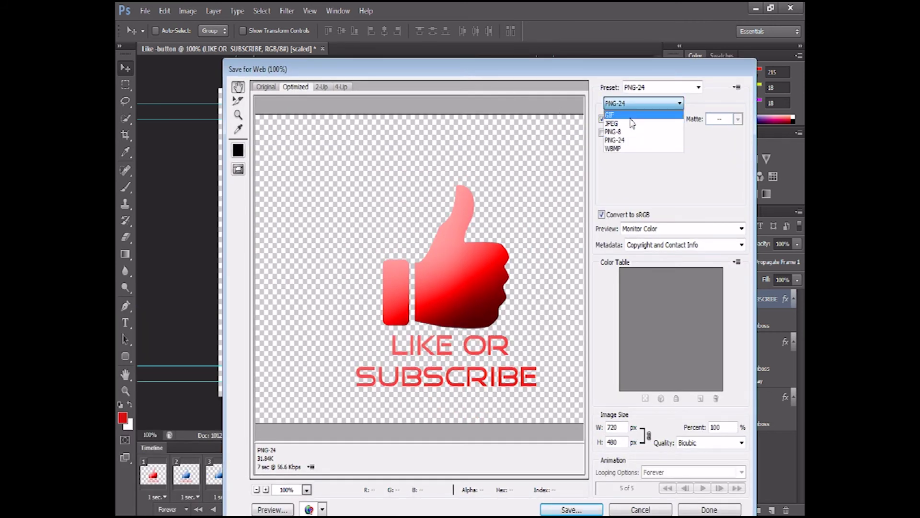
pyautogui.click(629, 115)
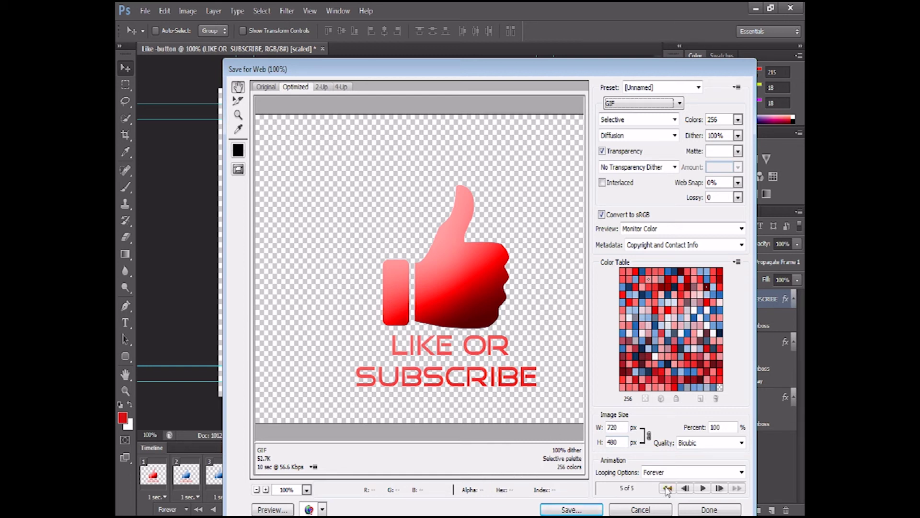
pyautogui.click(702, 488)
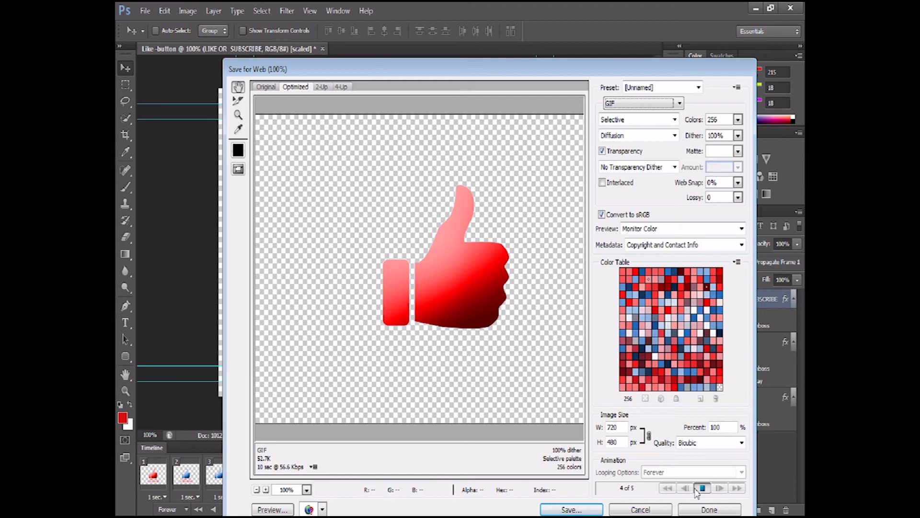
pyautogui.click(589, 511)
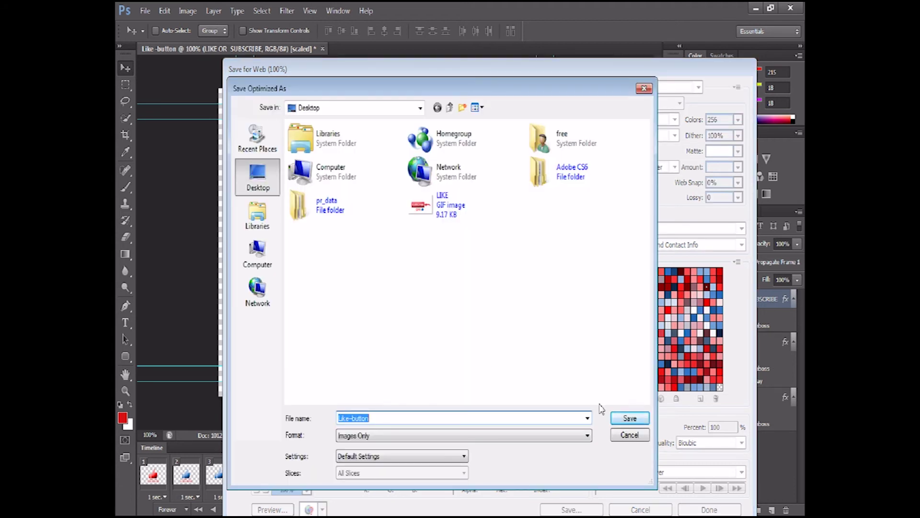
pyautogui.click(621, 417)
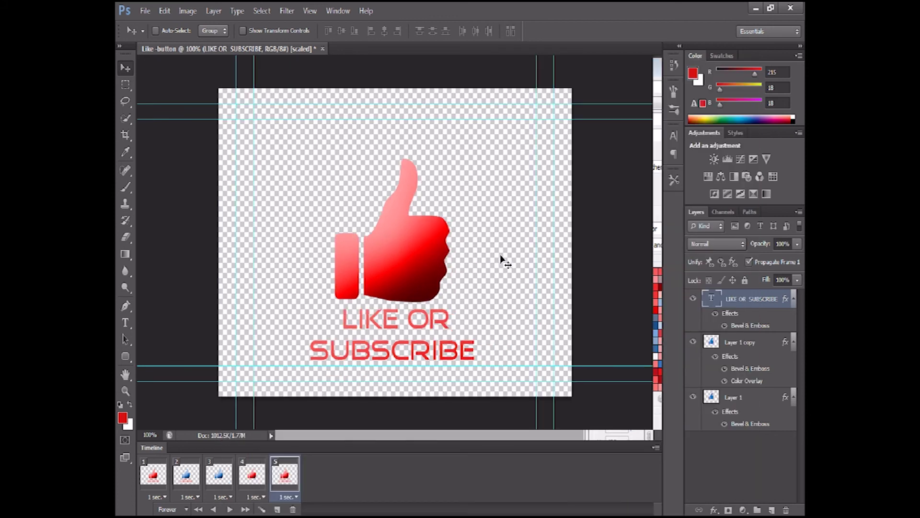
# - Render the animation as H.264 High Quality 720x480 video to Like-button.mp4
pyautogui.click(145, 10)
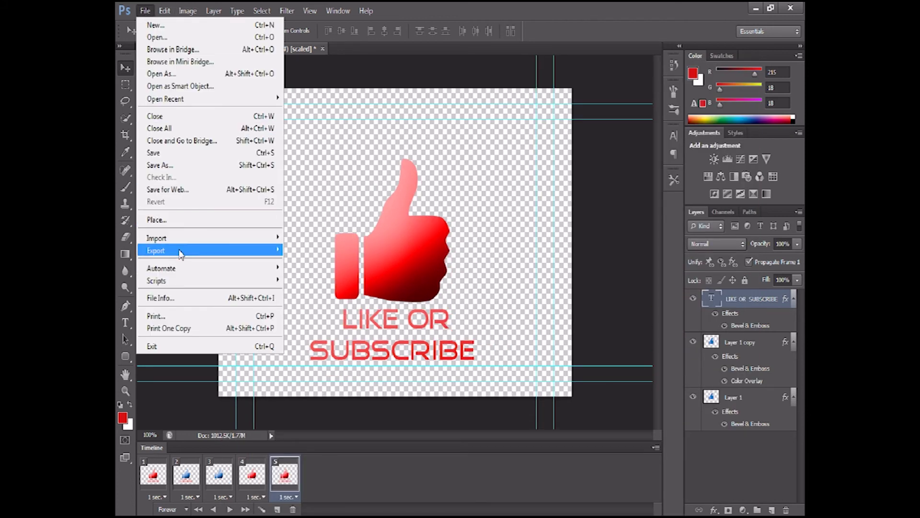
pyautogui.moveTo(178, 250)
pyautogui.click(297, 274)
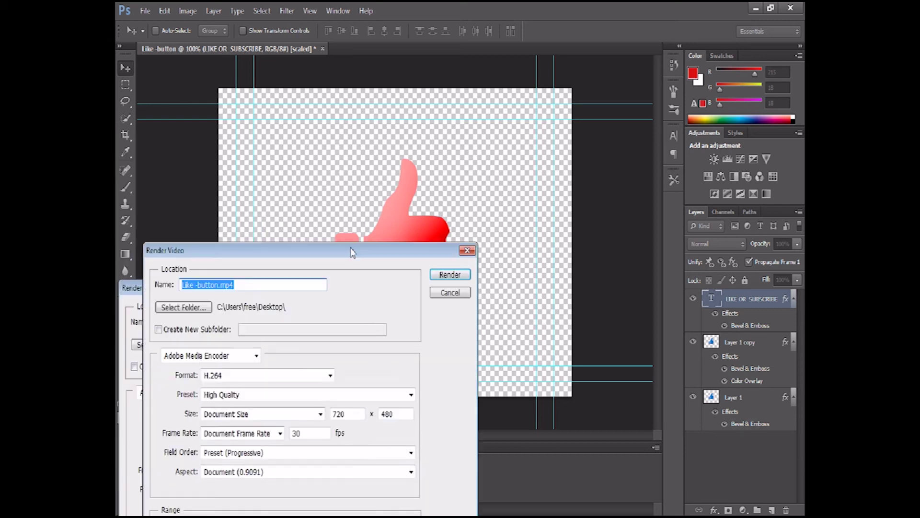
pyautogui.moveTo(354, 250); pyautogui.dragTo(408, 160)
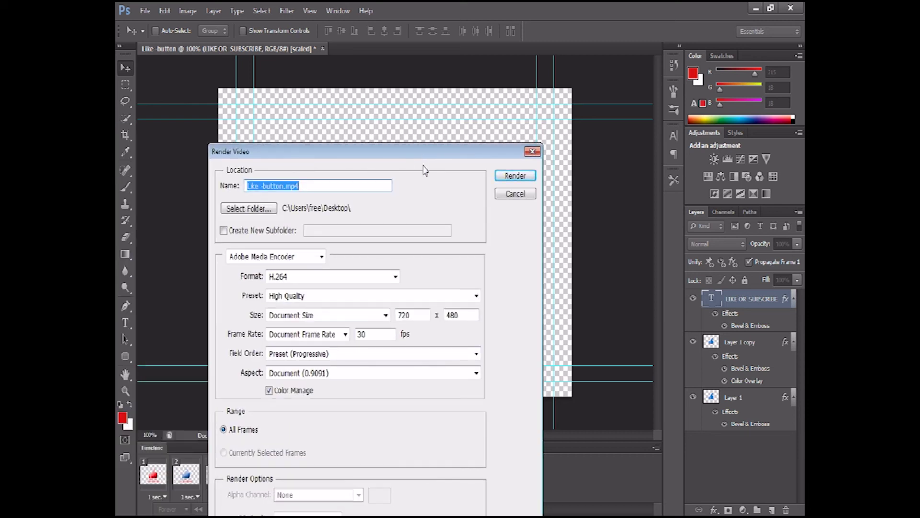
pyautogui.click(503, 178)
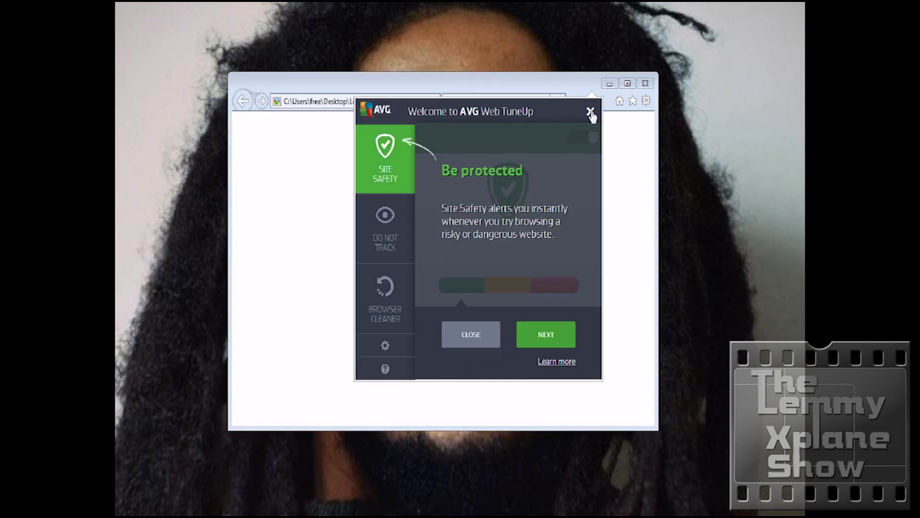
# - Close the AVG welcome panel and return to the Like-button.gif page in Internet Explorer
pyautogui.click(589, 118)
pyautogui.hotkey('ctrl', 'w')
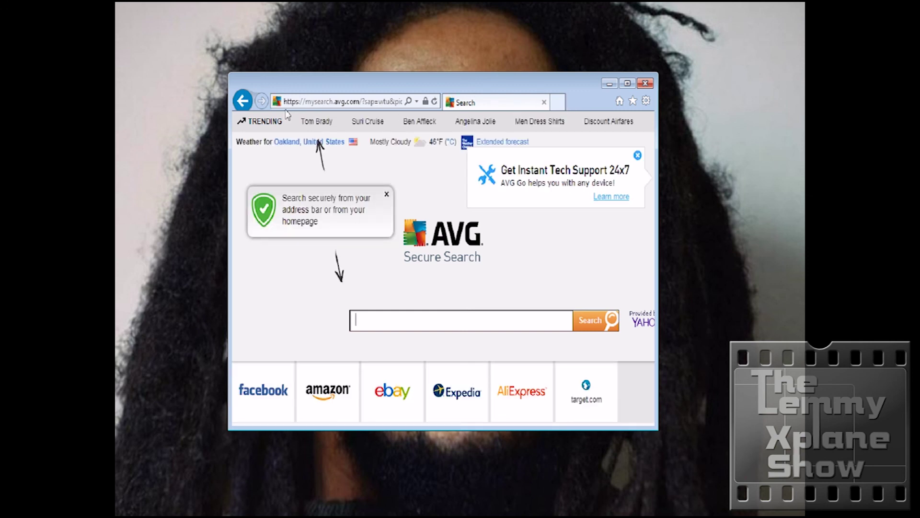
pyautogui.click(243, 101)
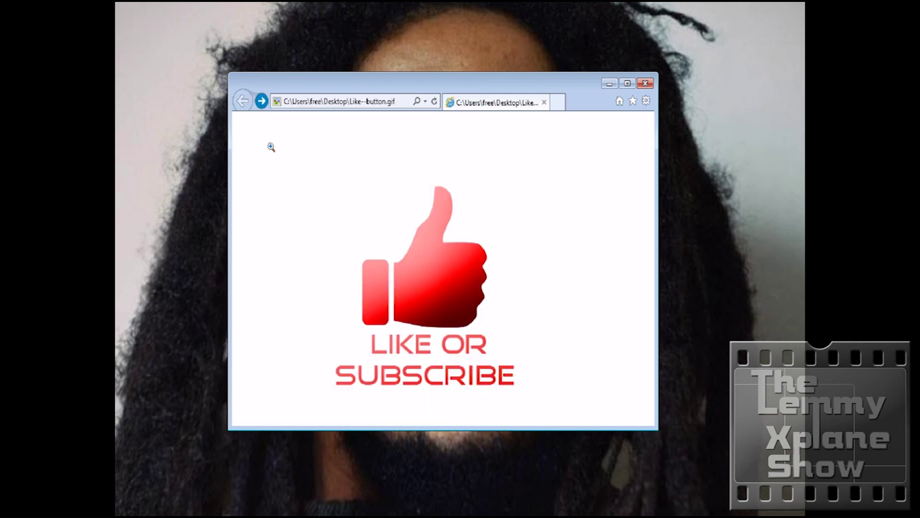